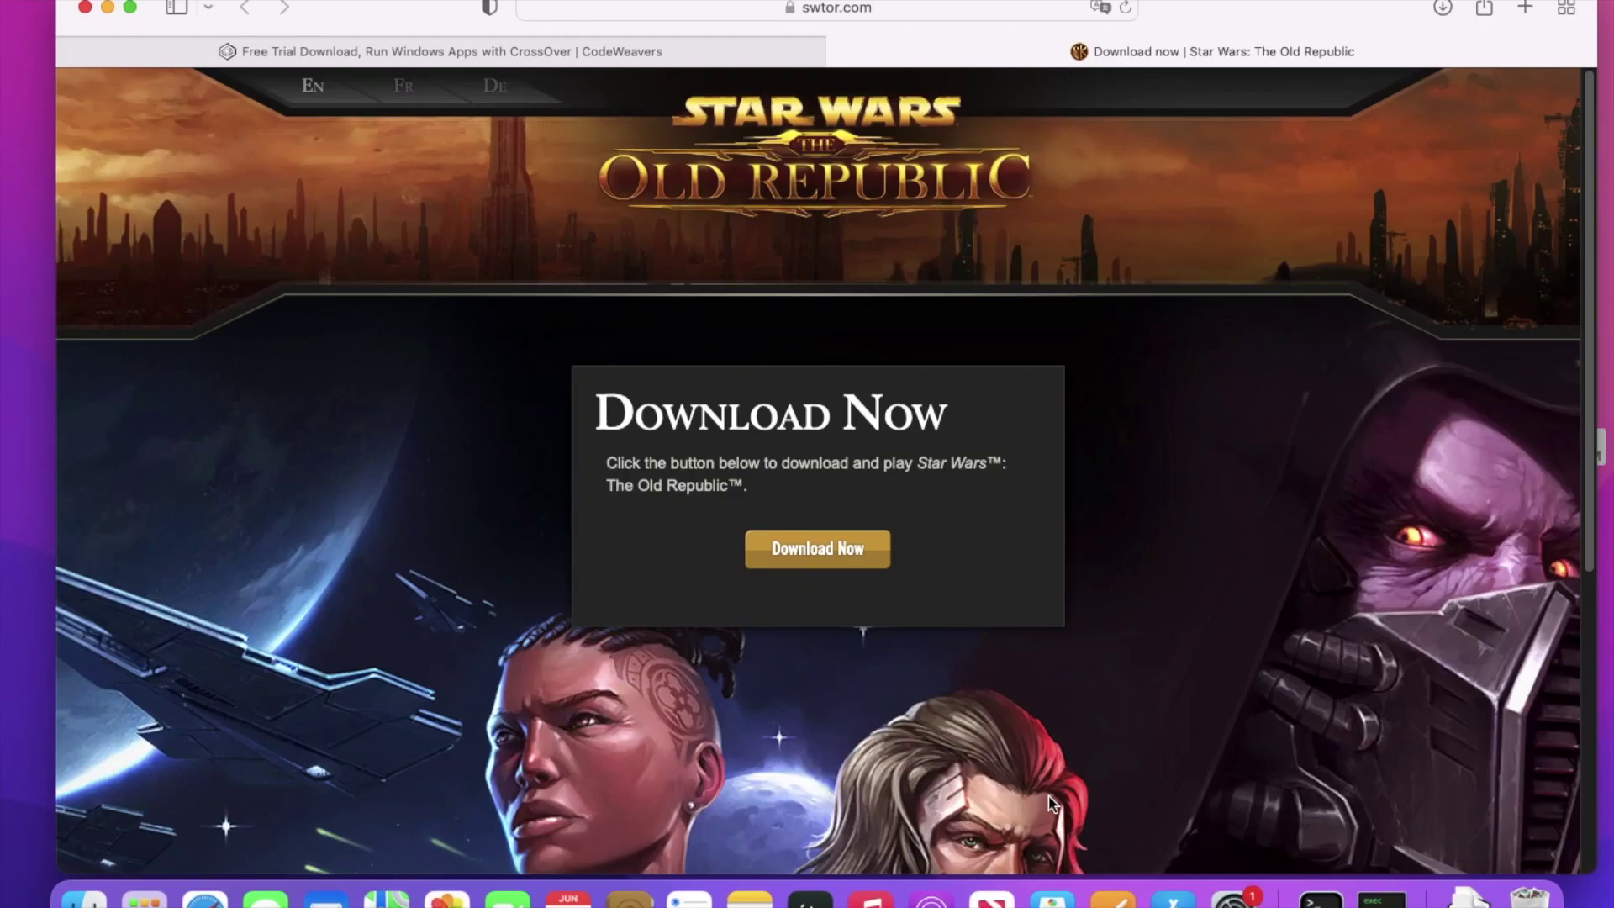
scroll(732, 275, down, 5)
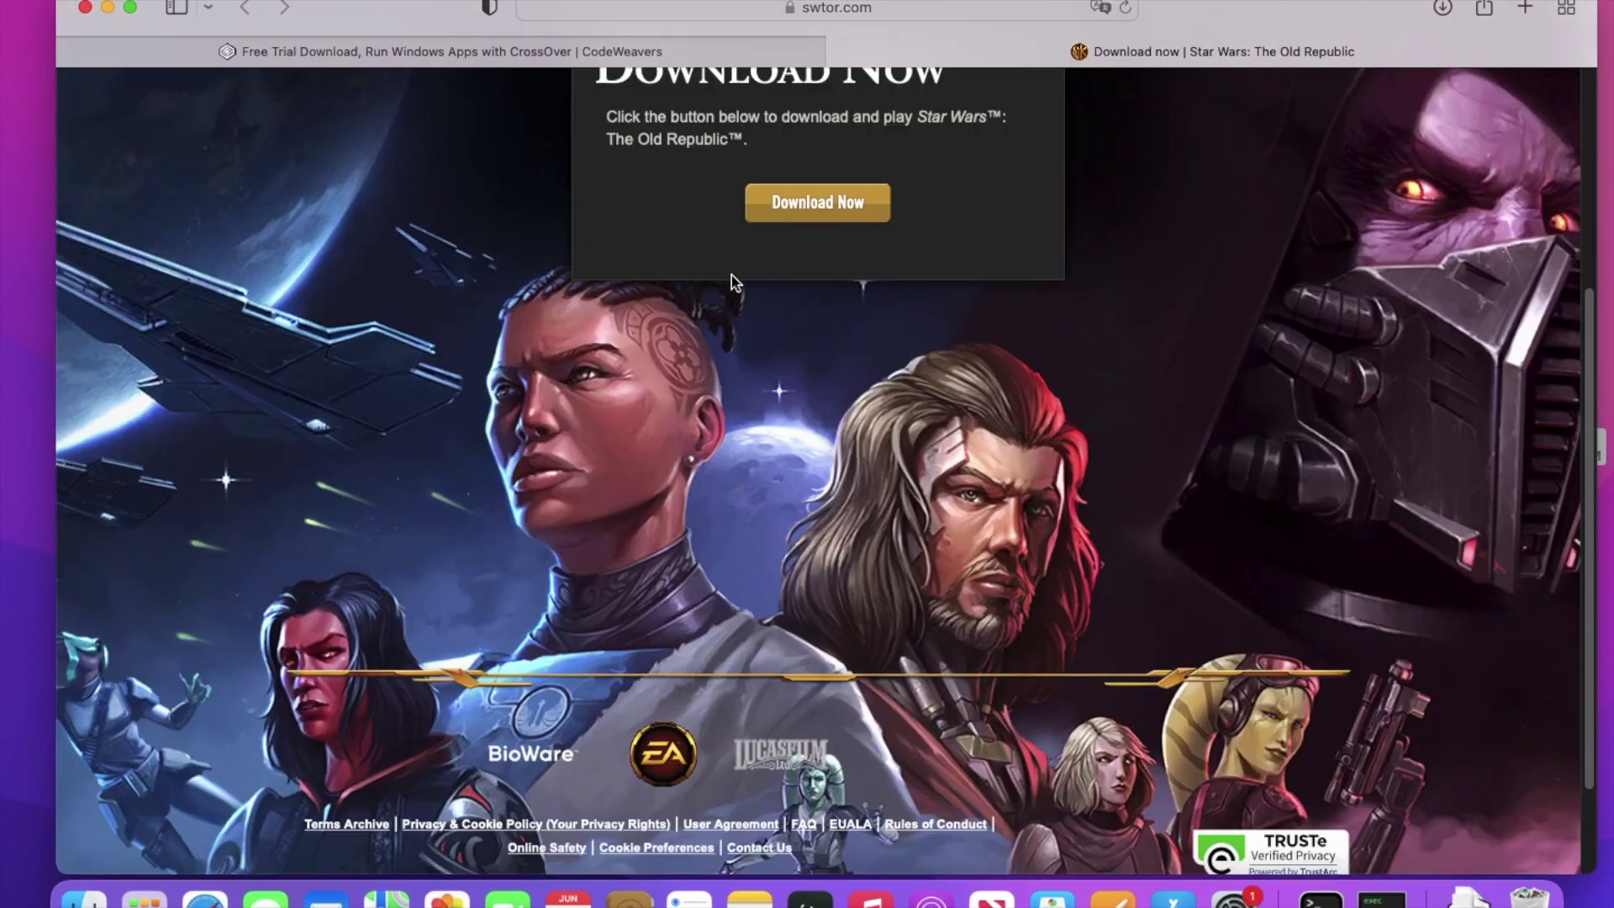
scroll(719, 303, up, 5)
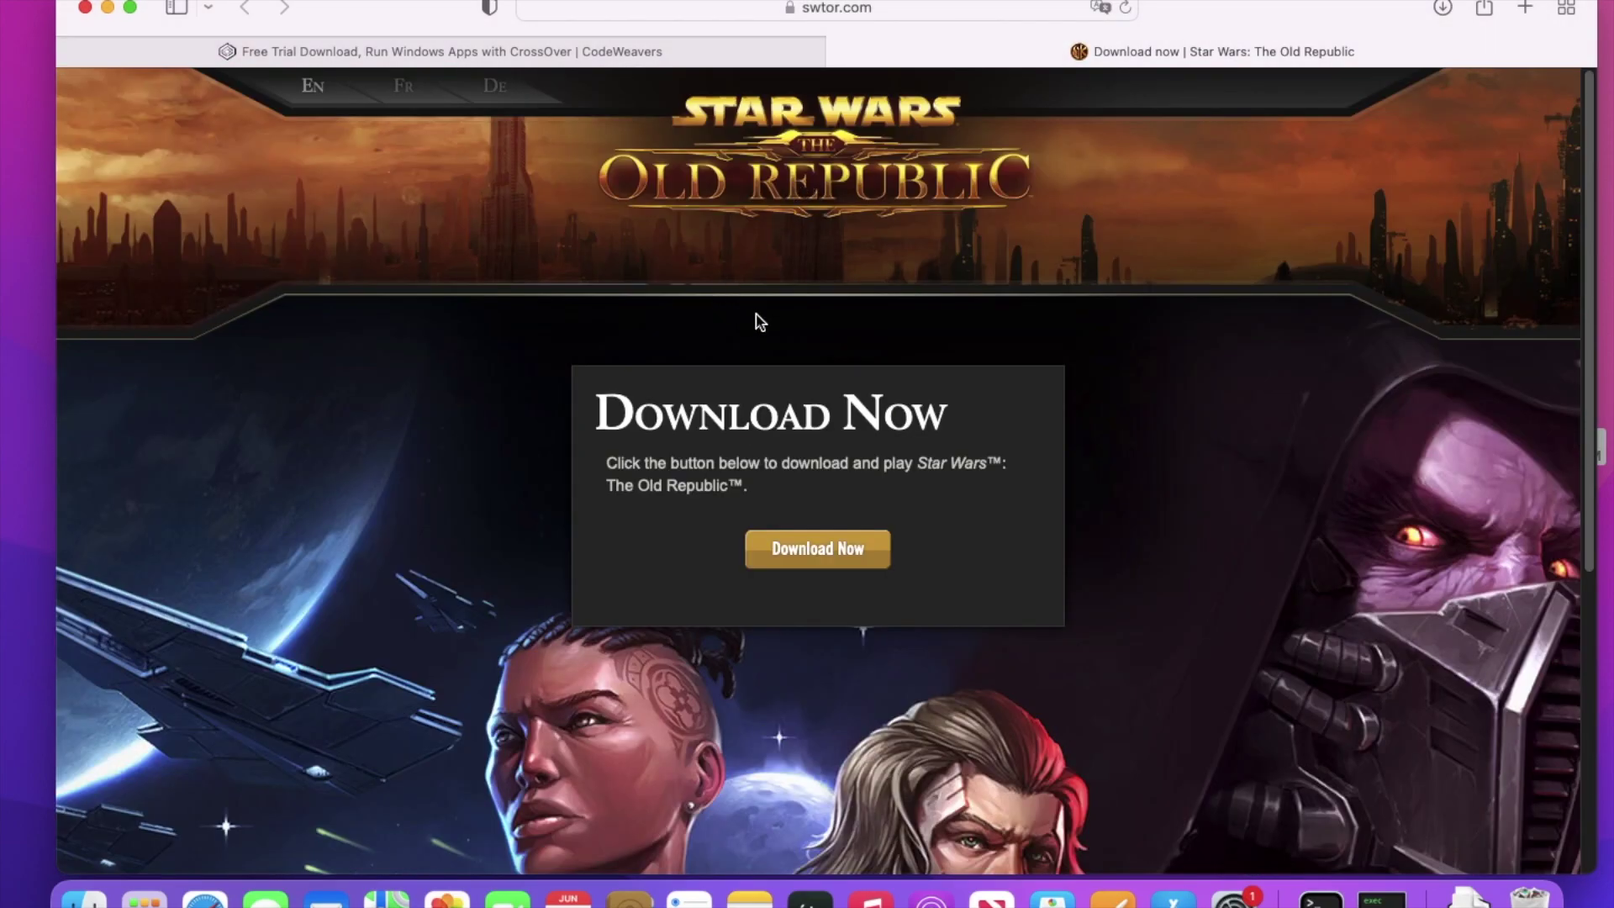
scroll(756, 322, down, 2)
scroll(752, 325, up, 2)
Reach the CrossOver free trial download form on the CodeWeavers site.
click(537, 57)
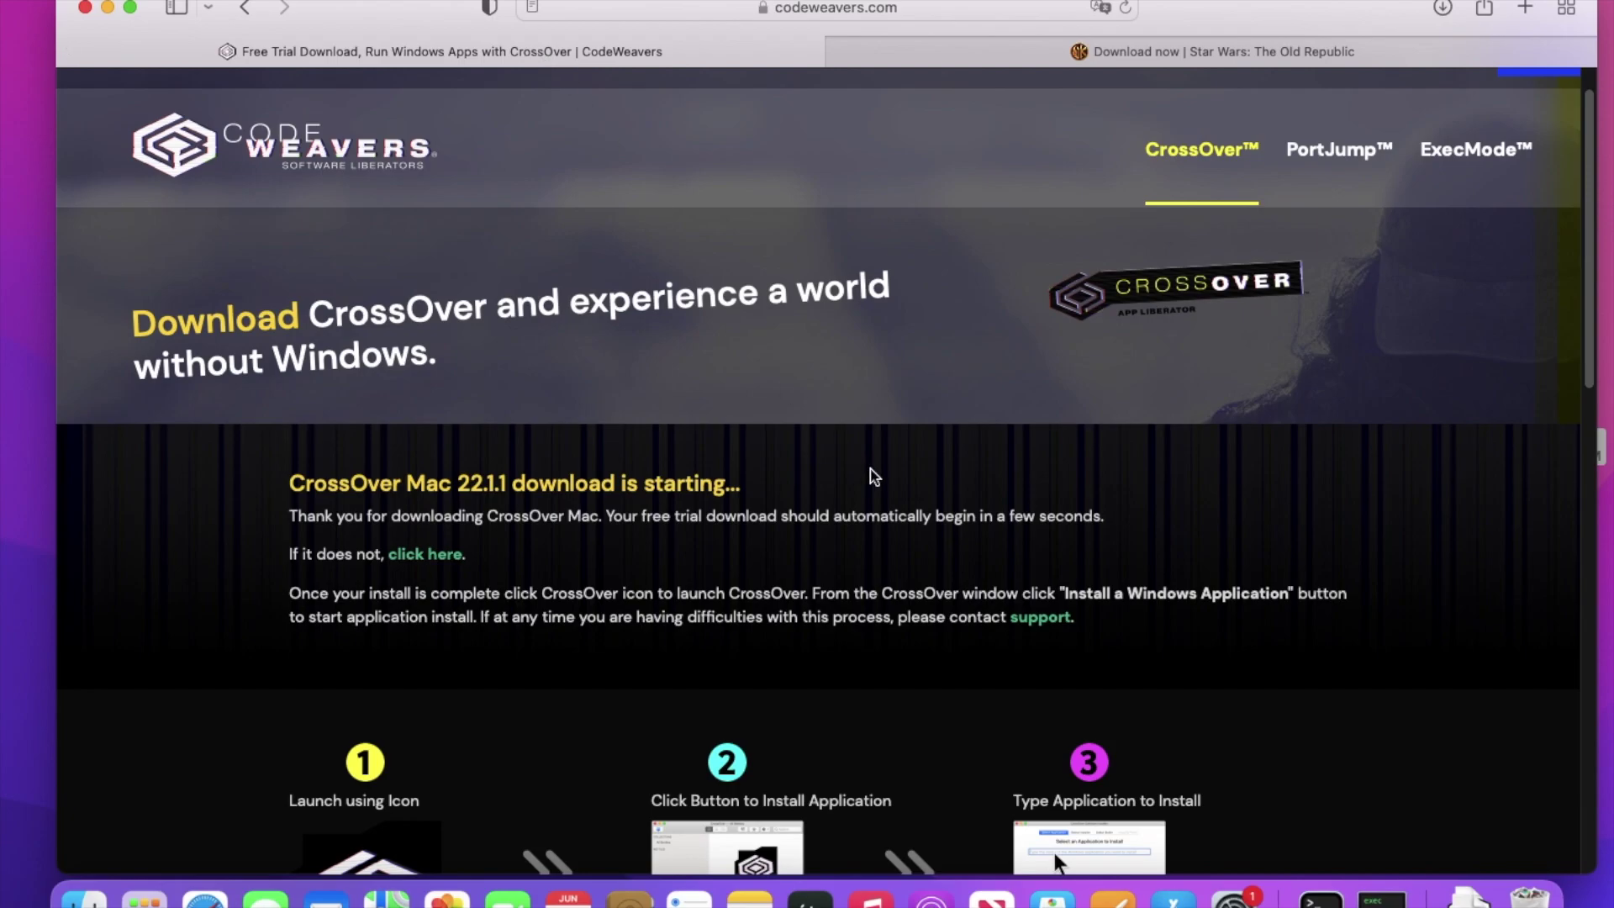
scroll(869, 472, up, 1)
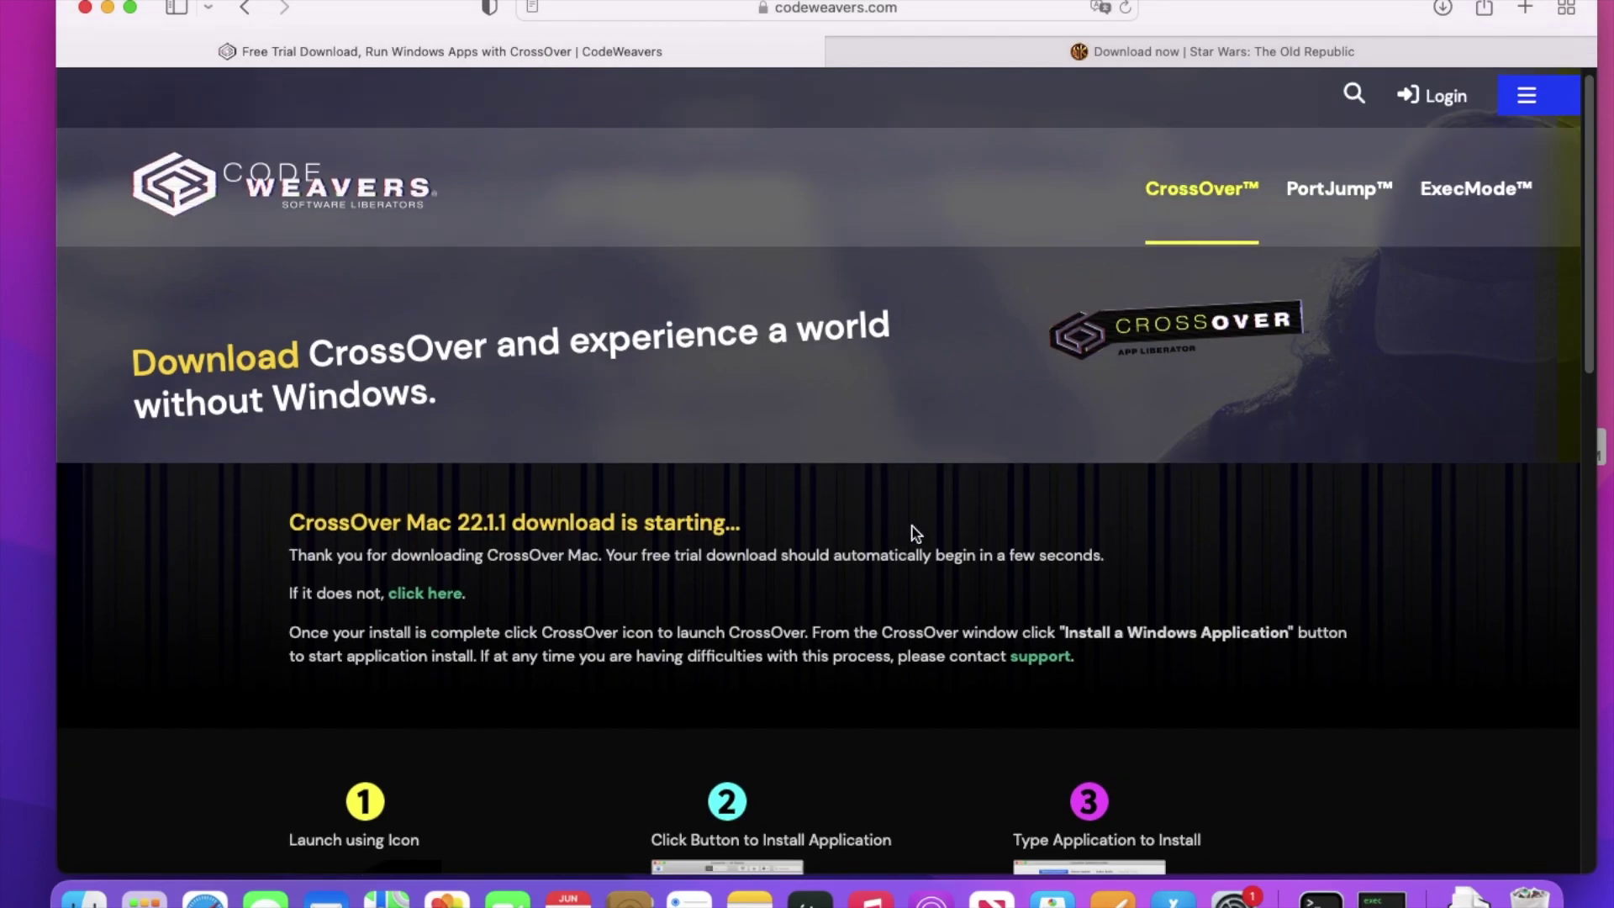
scroll(933, 466, down, 3)
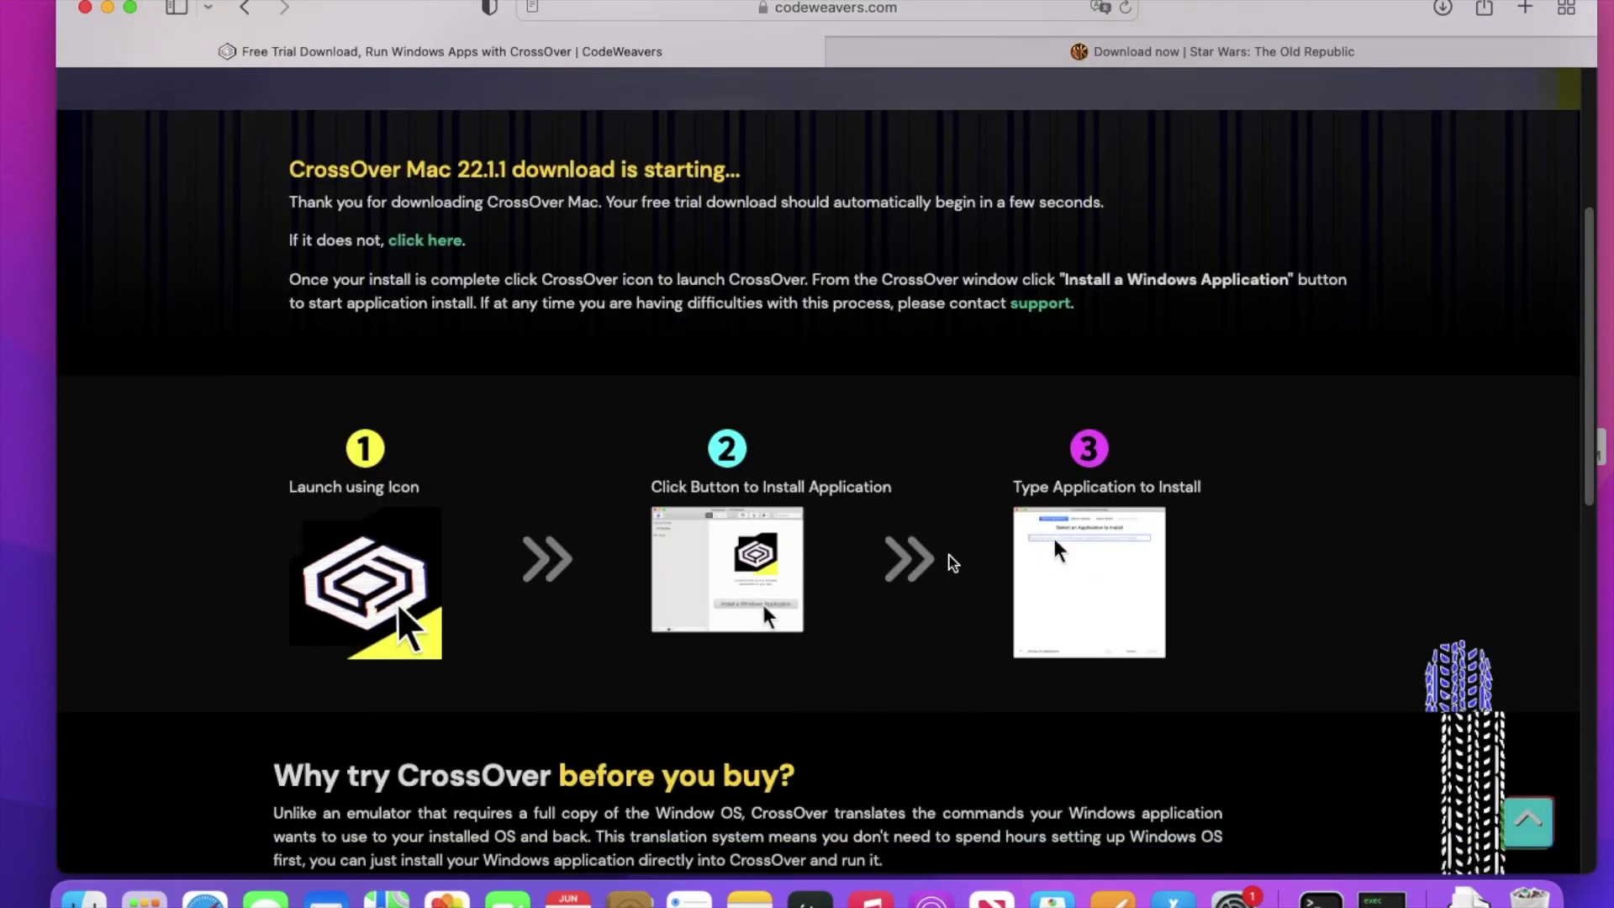
scroll(947, 559, up, 3)
scroll(887, 593, down, 15)
scroll(887, 588, up, 2)
scroll(884, 588, up, 12)
scroll(1010, 337, up, 3)
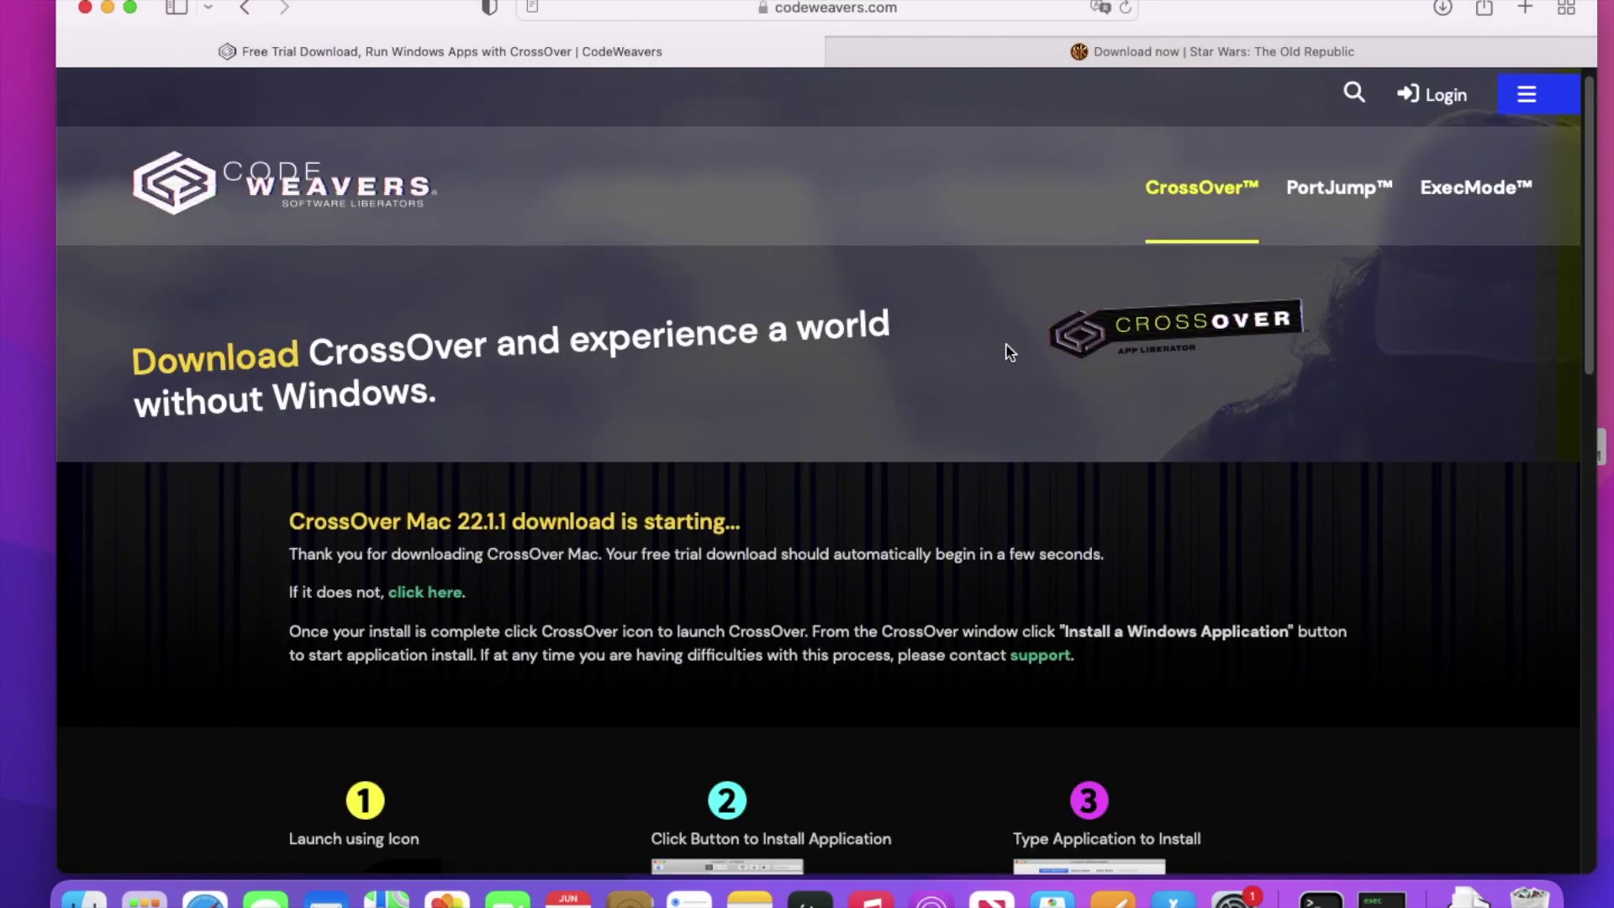
click(1166, 205)
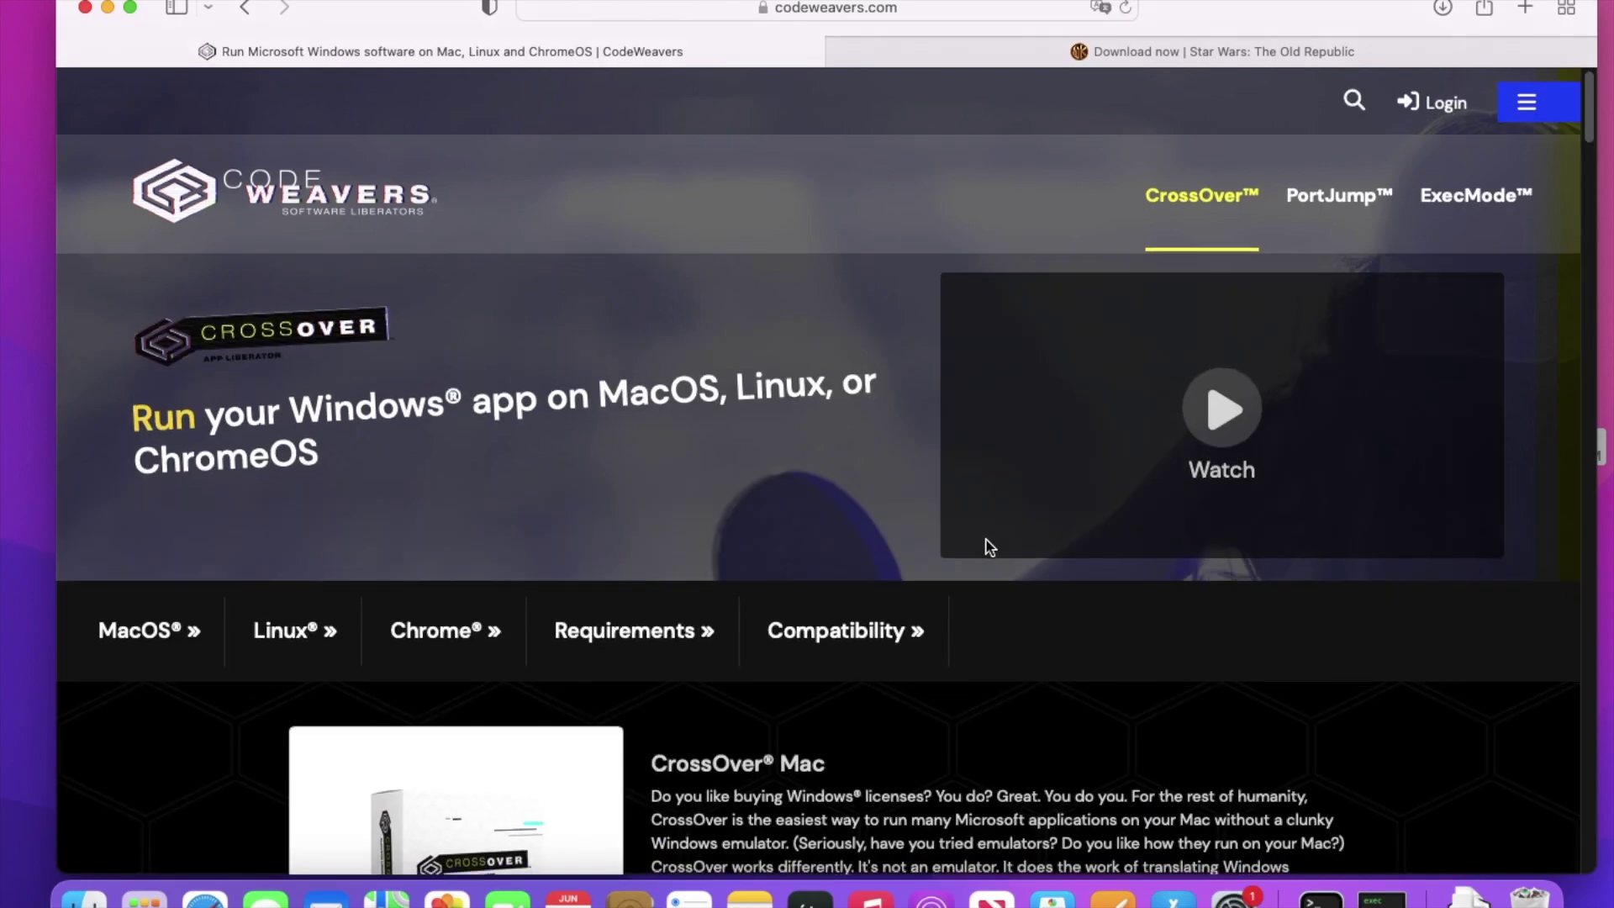
scroll(1009, 548, down, 5)
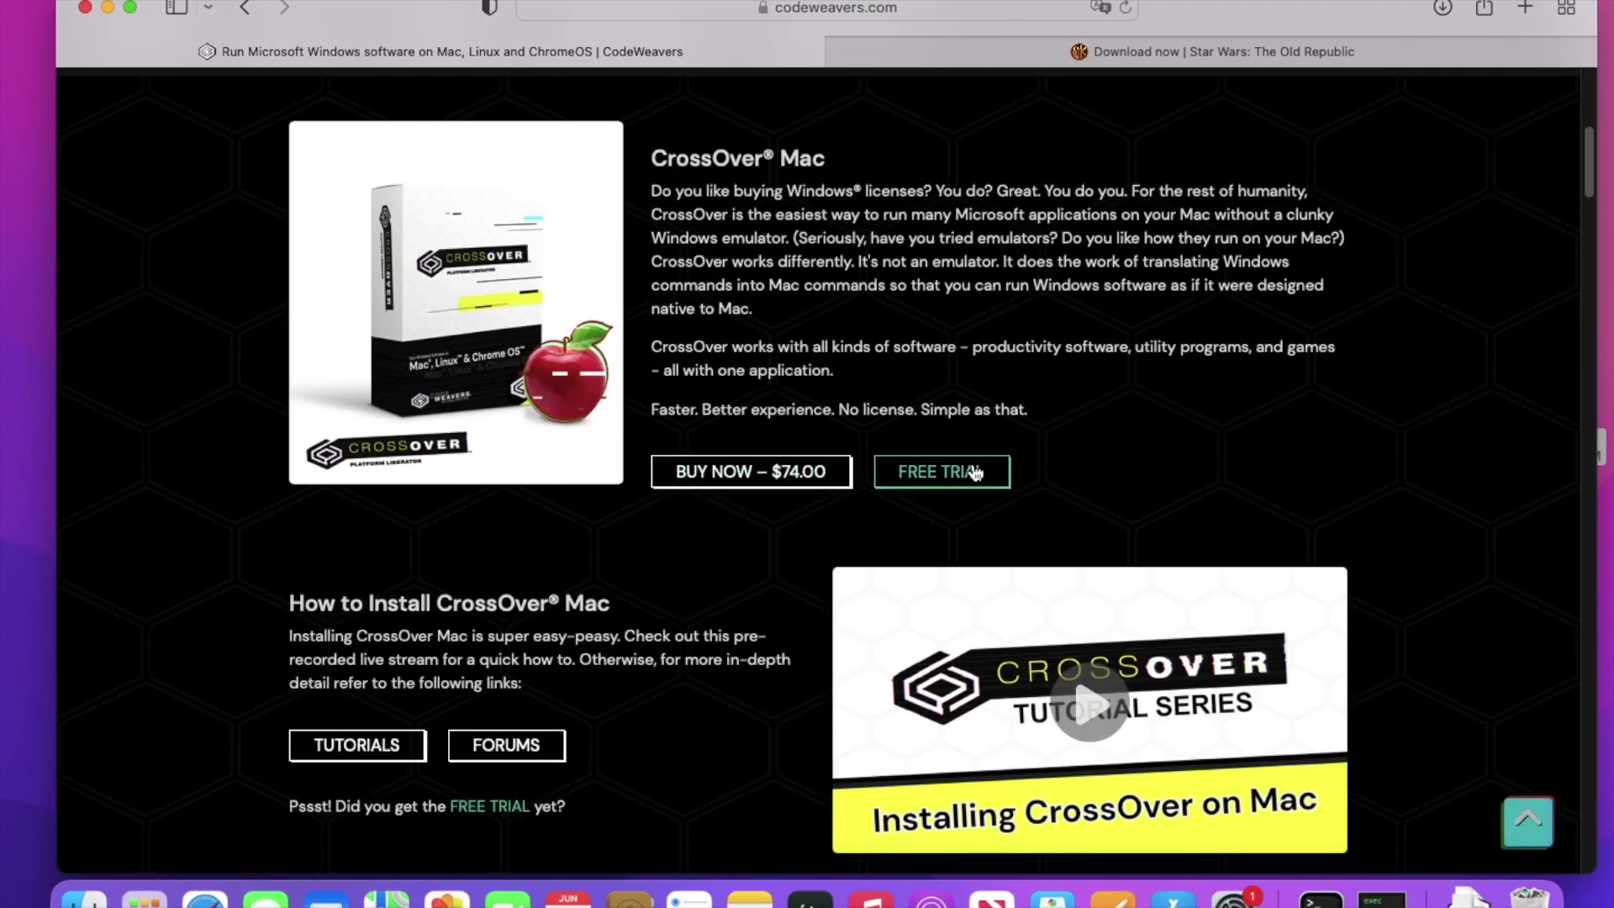
click(952, 483)
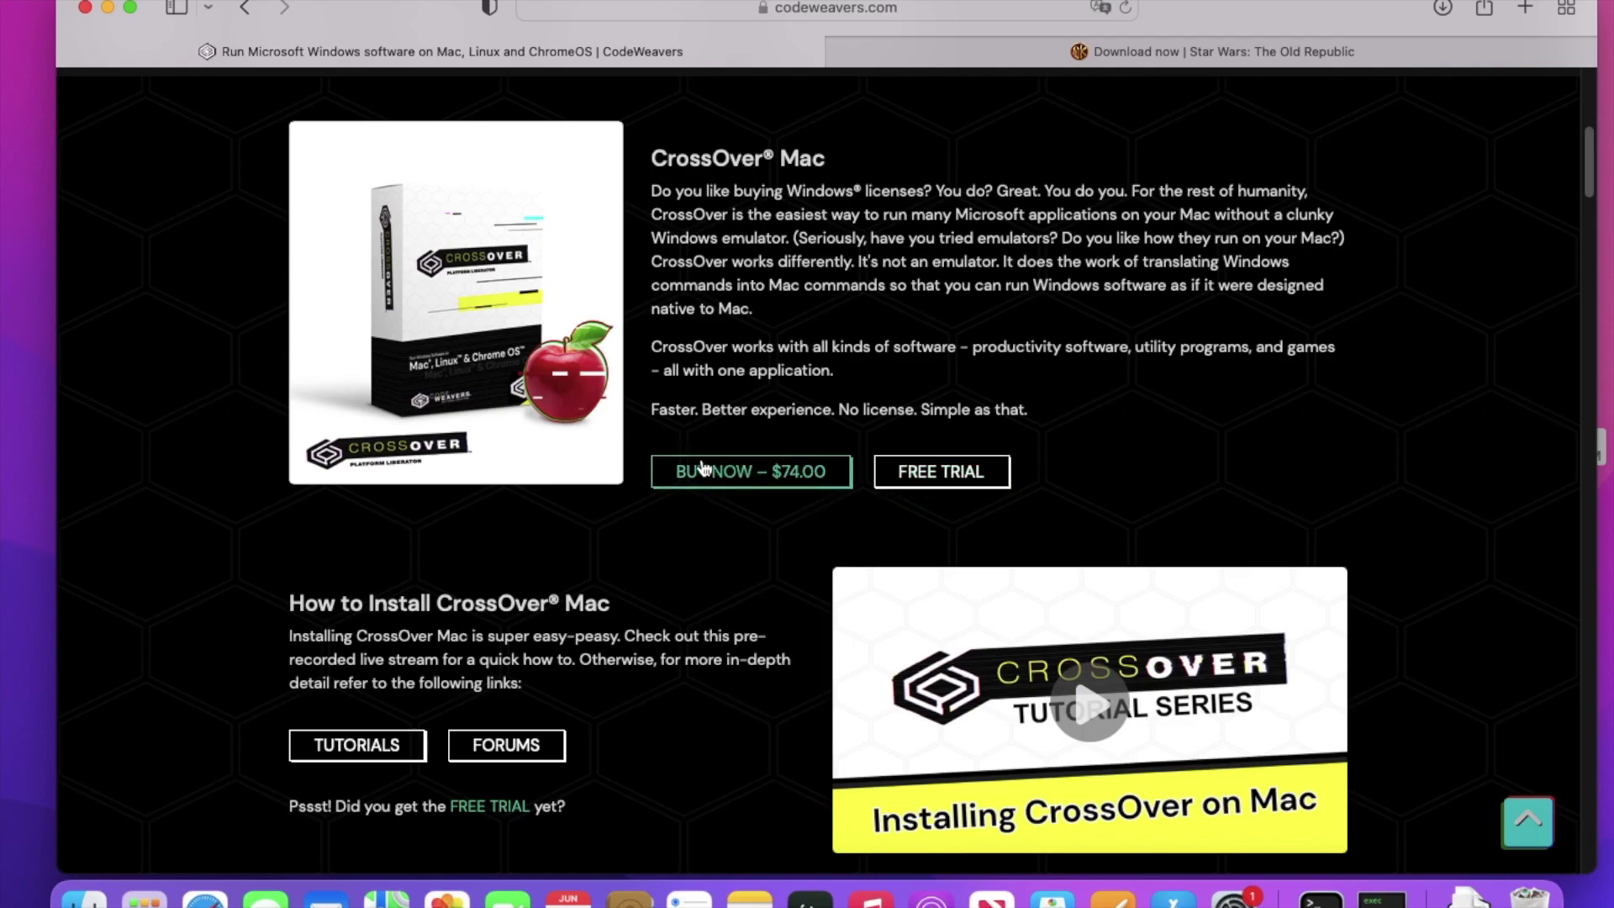
click(895, 470)
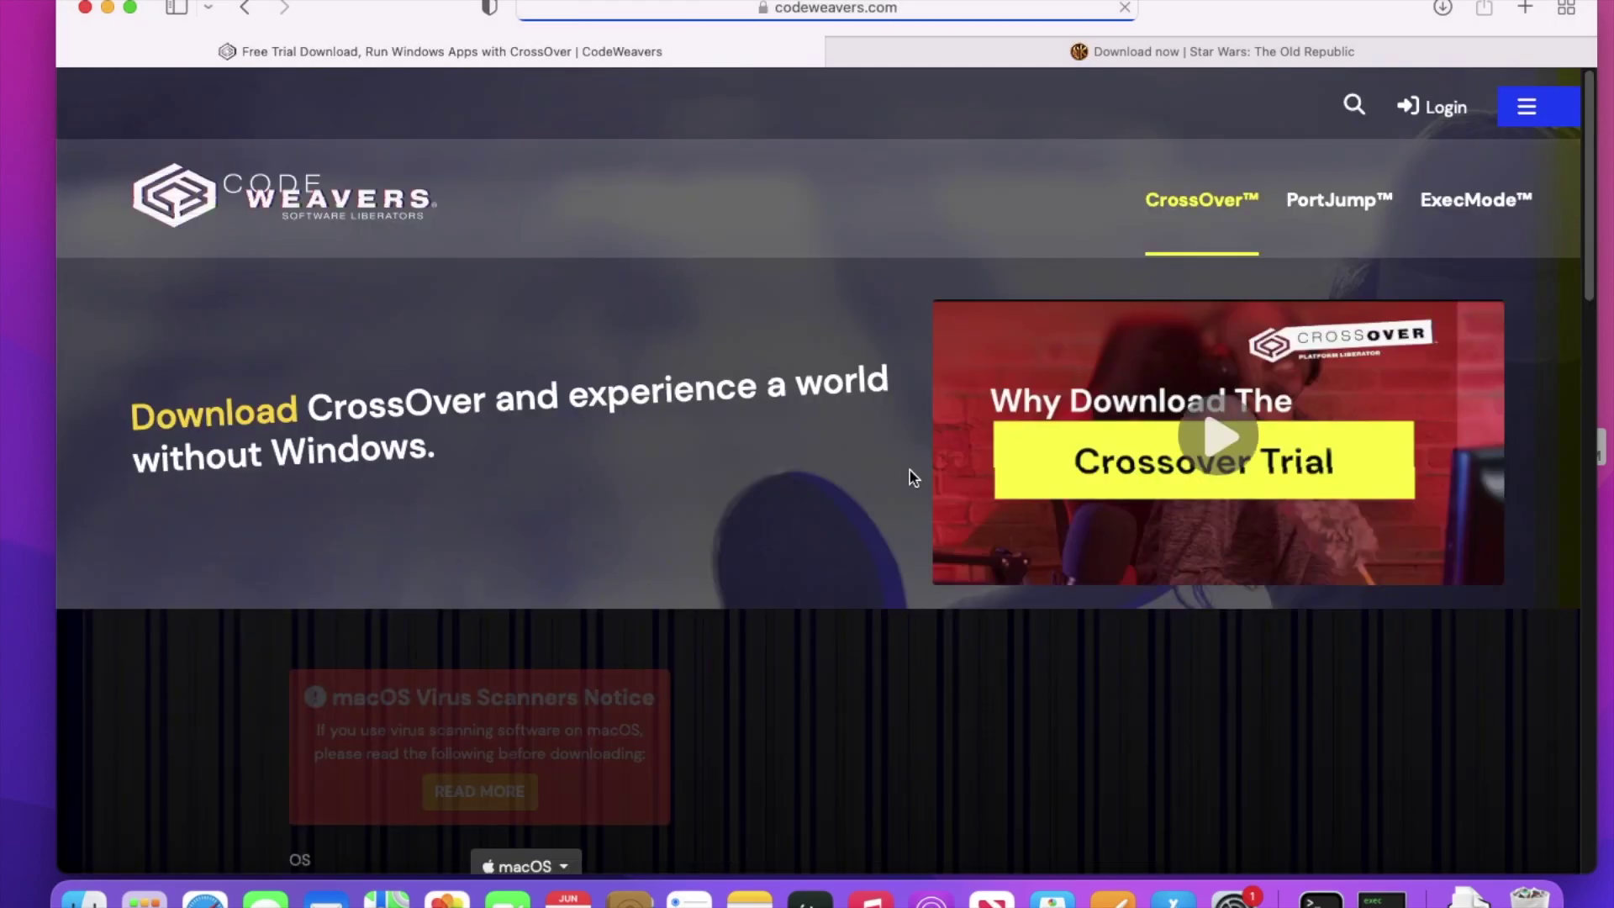
scroll(757, 525, up, 2)
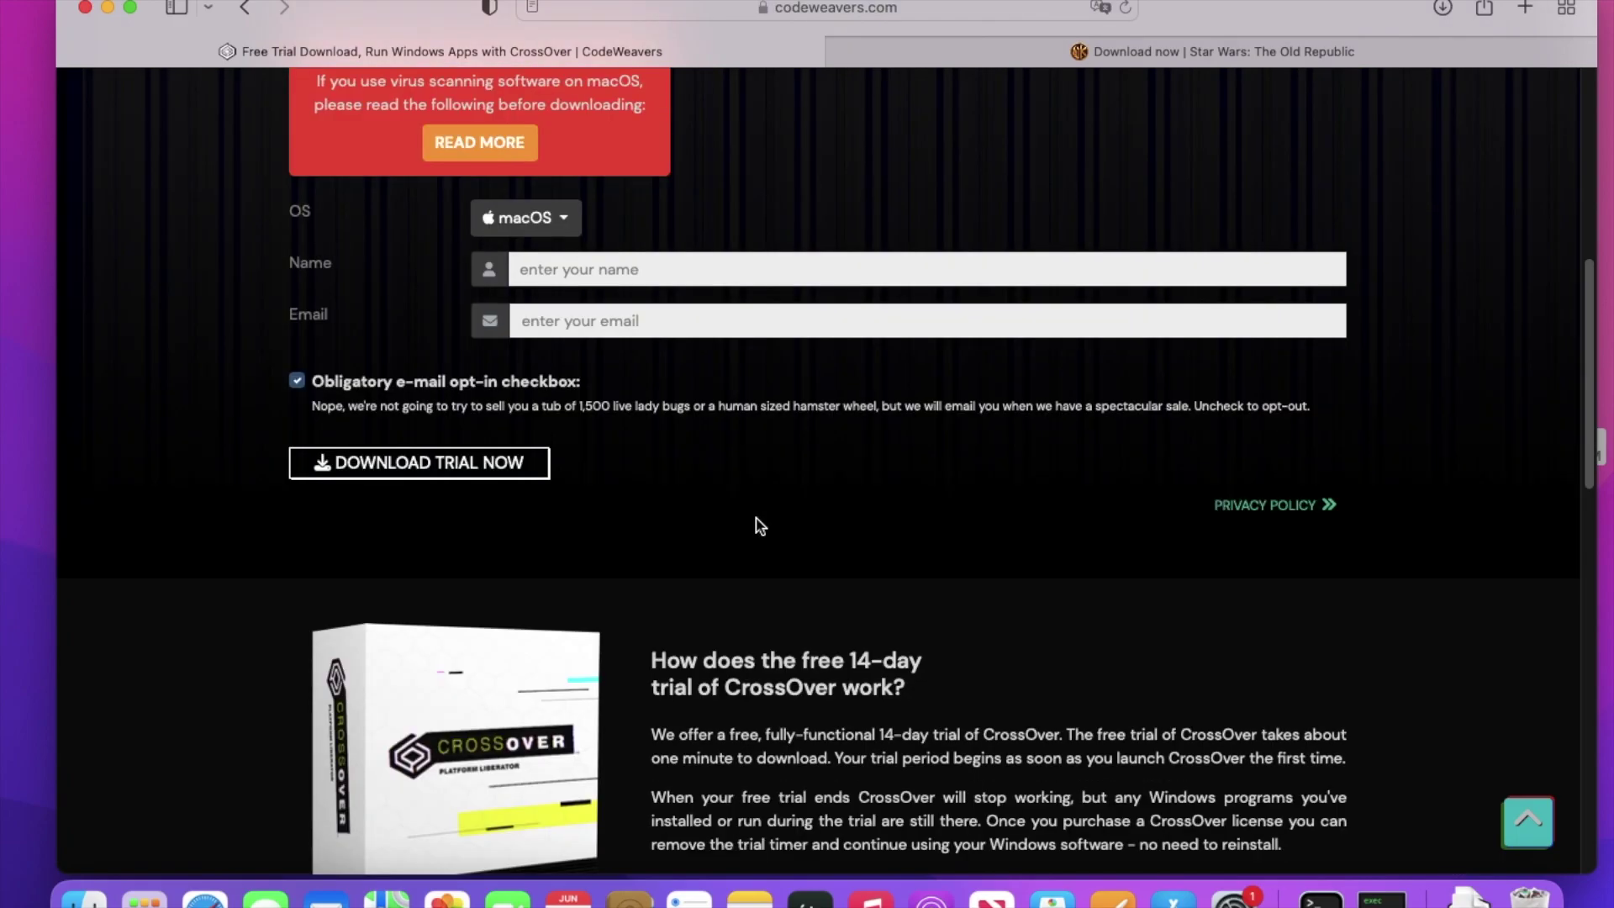
scroll(758, 525, up, 8)
scroll(961, 492, down, 1)
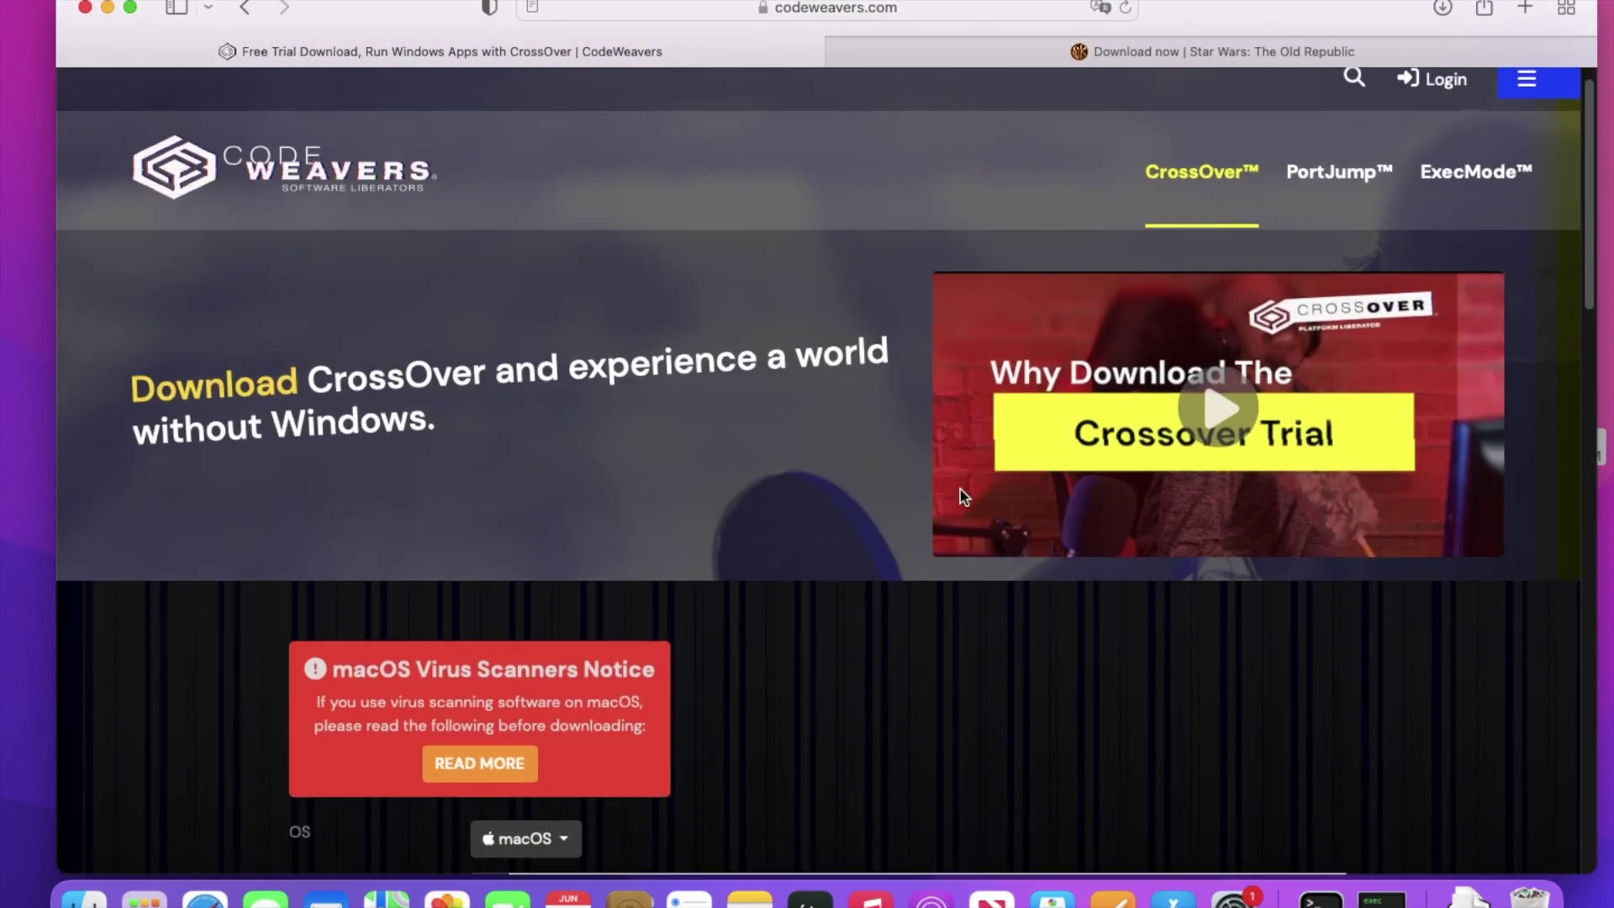
scroll(913, 568, down, 5)
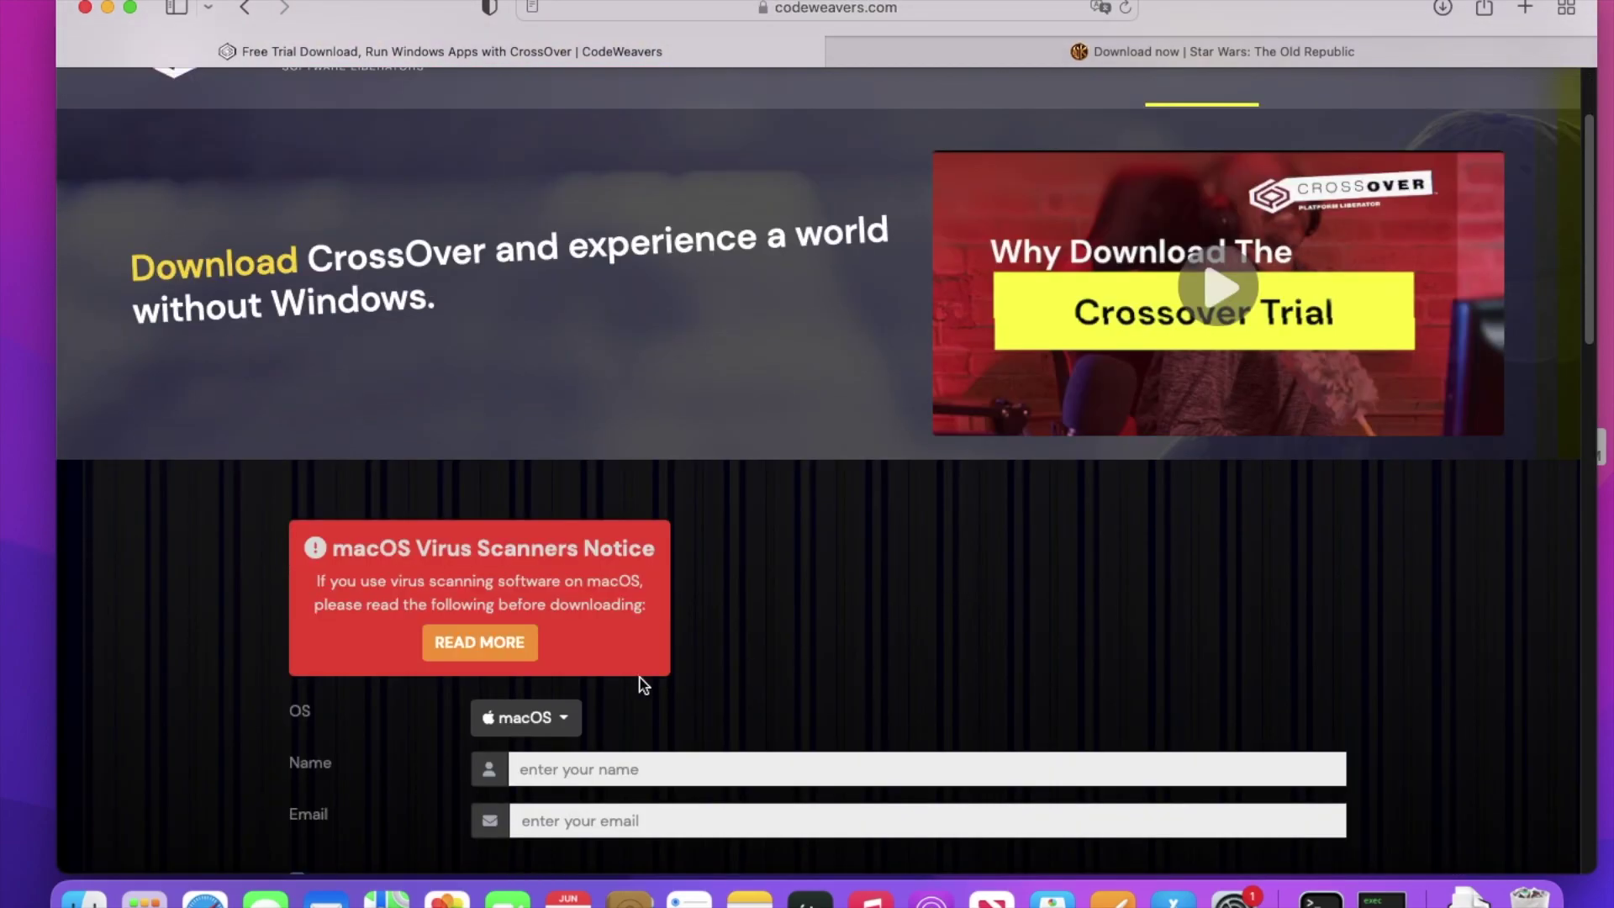
scroll(641, 685, down, 1)
Skip the trial form fields and launch the downloaded CrossOver app from the Dock downloads.
click(604, 743)
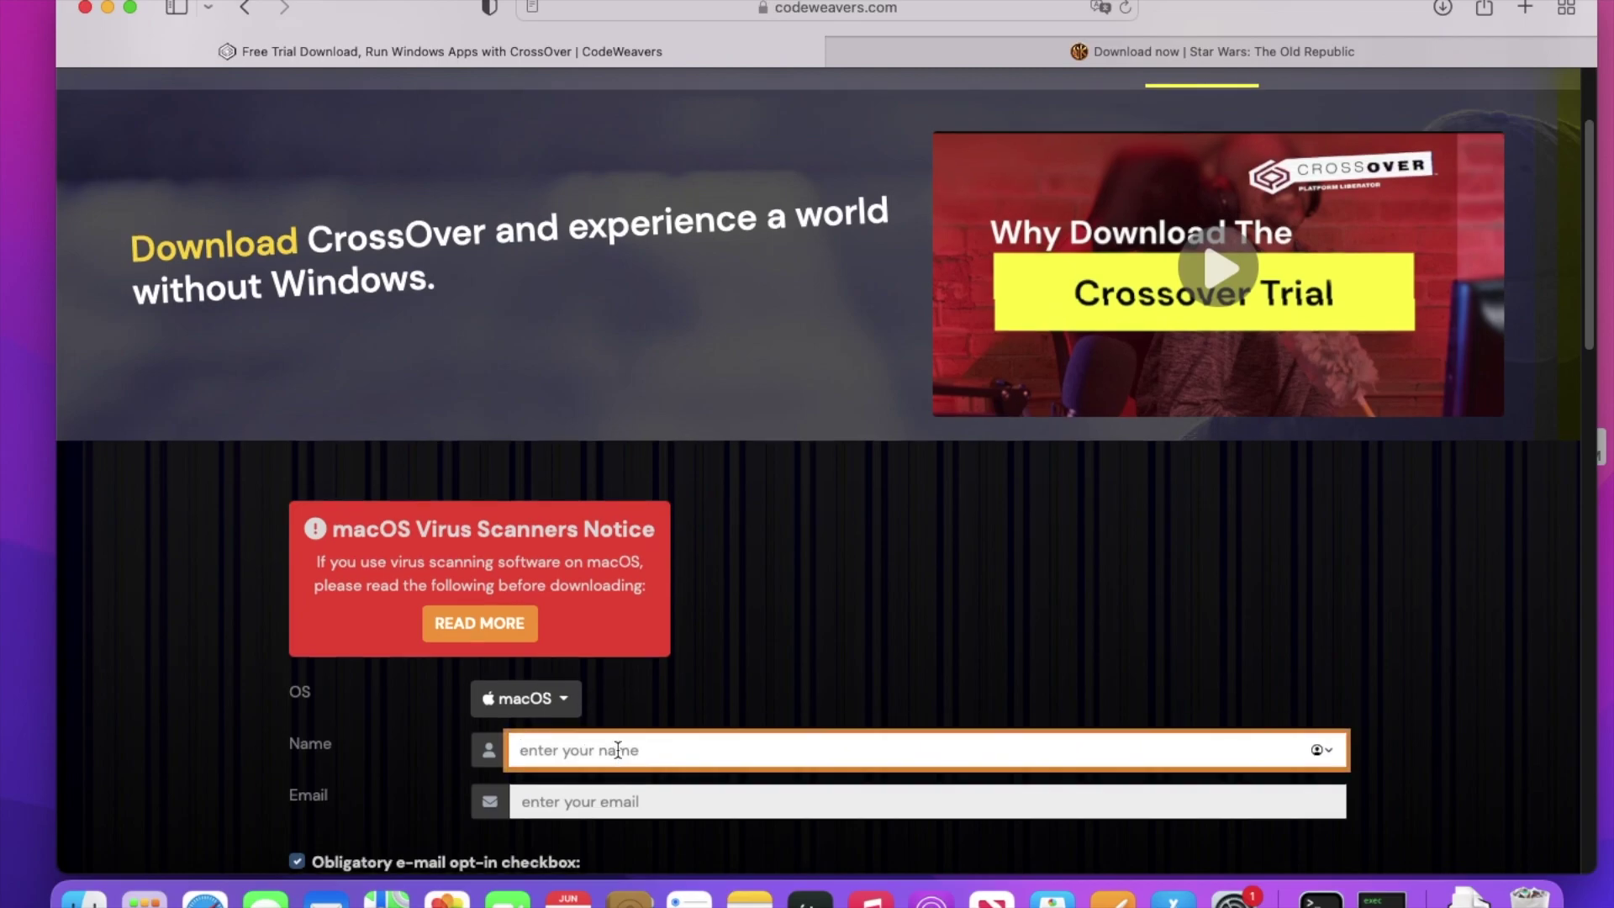
scroll(619, 744, down, 1)
click(633, 772)
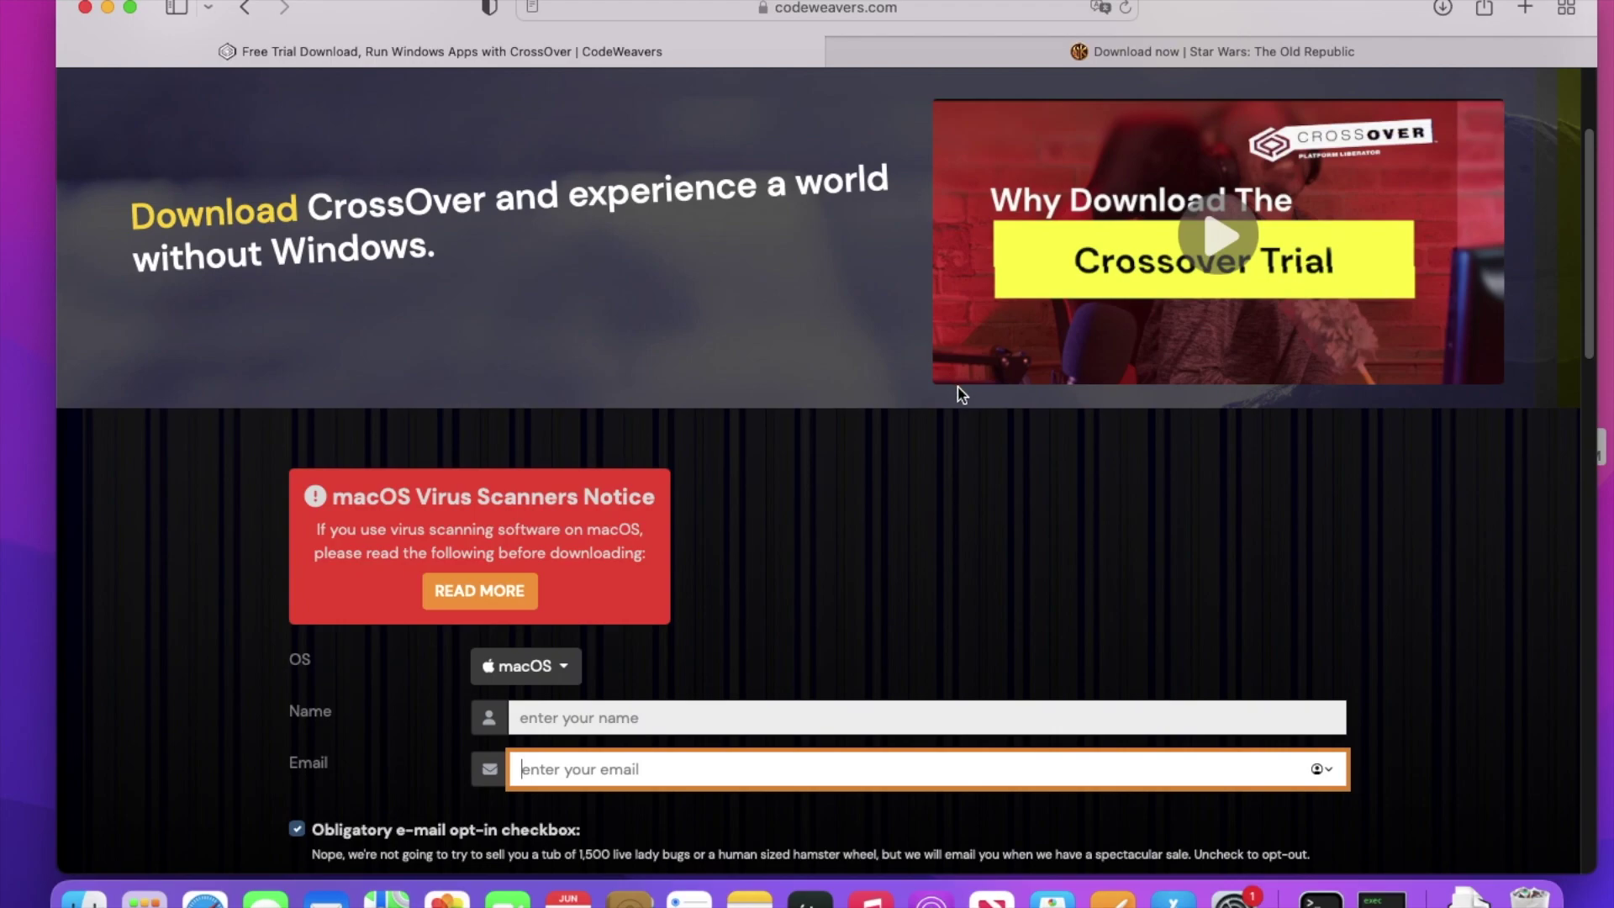
click(1470, 898)
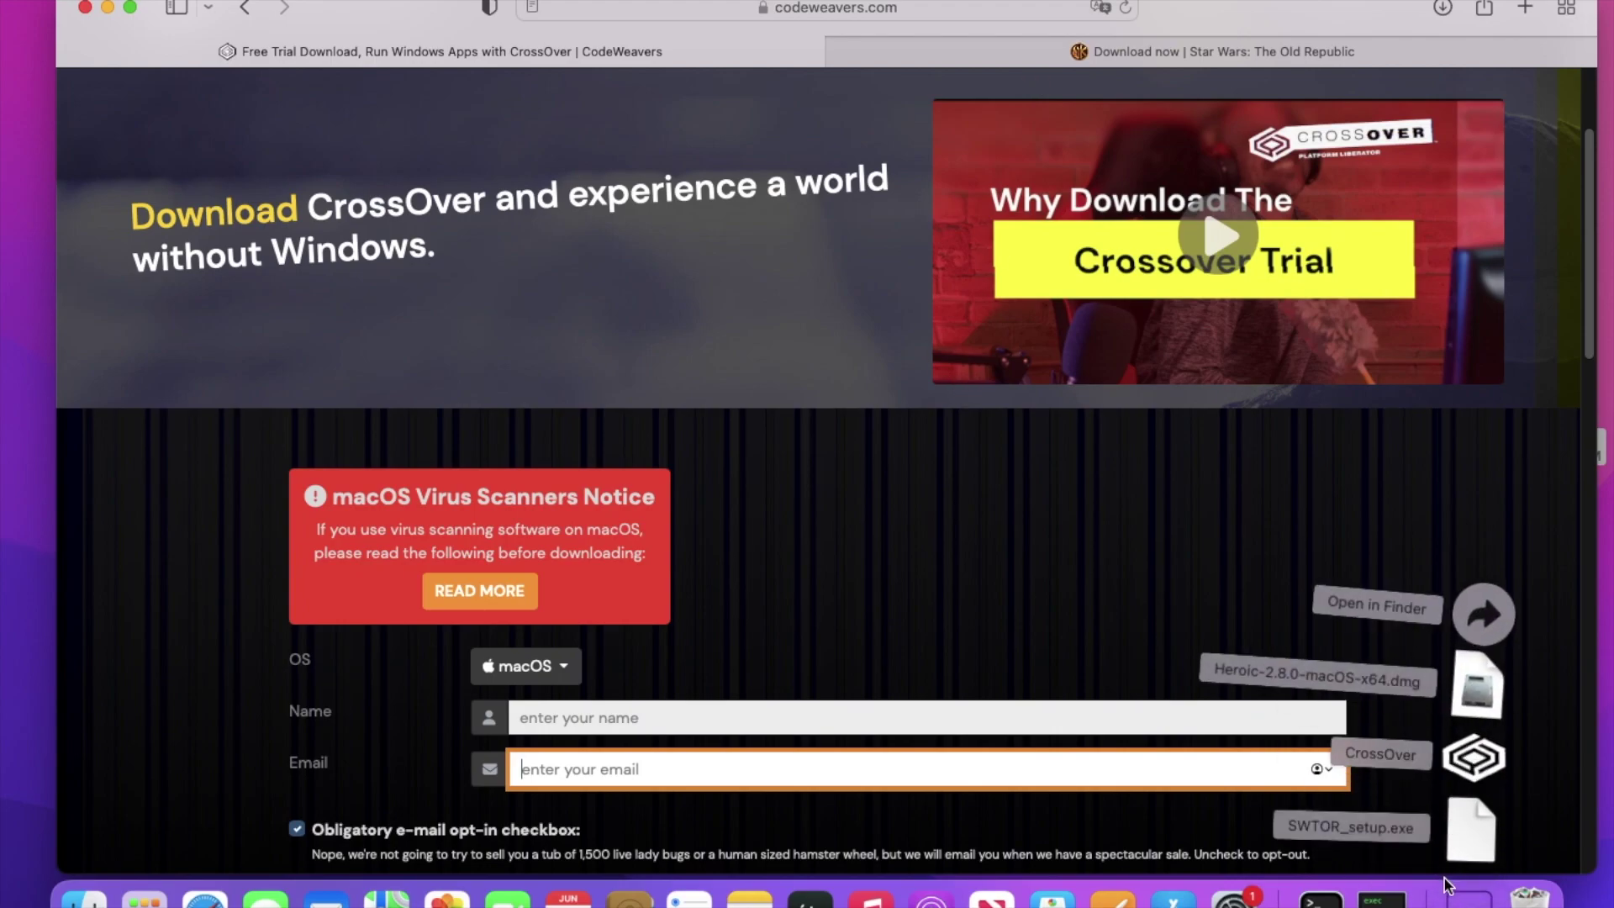
click(1466, 753)
Move CrossOver into the Applications folder so its Home window opens.
click(1474, 757)
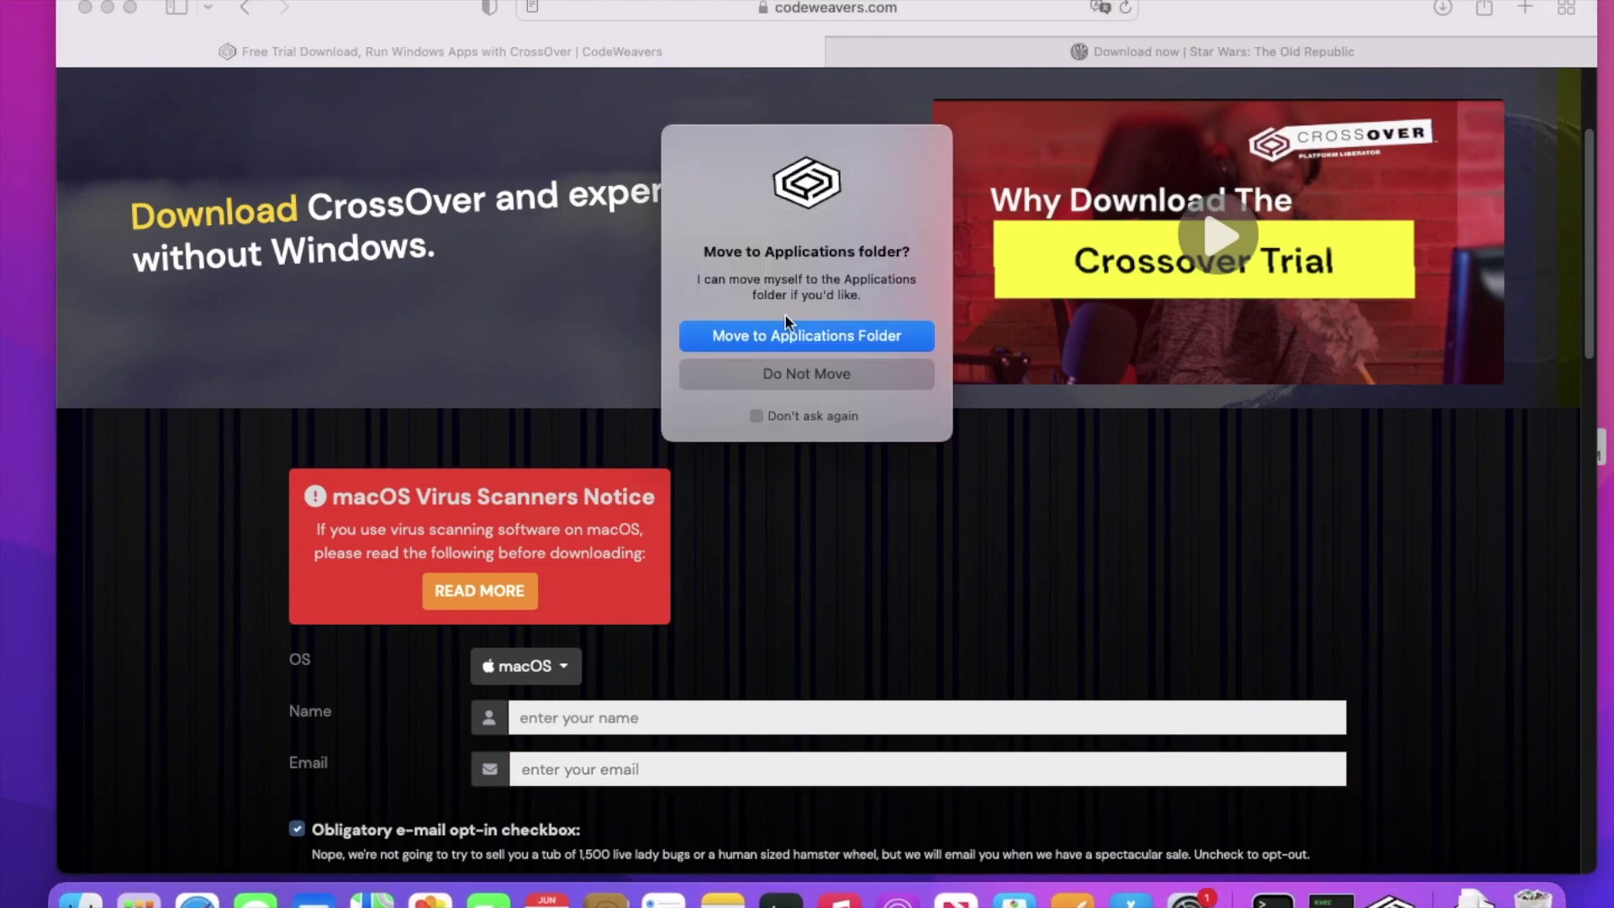
drag(726, 253, 917, 288)
click(913, 297)
click(843, 340)
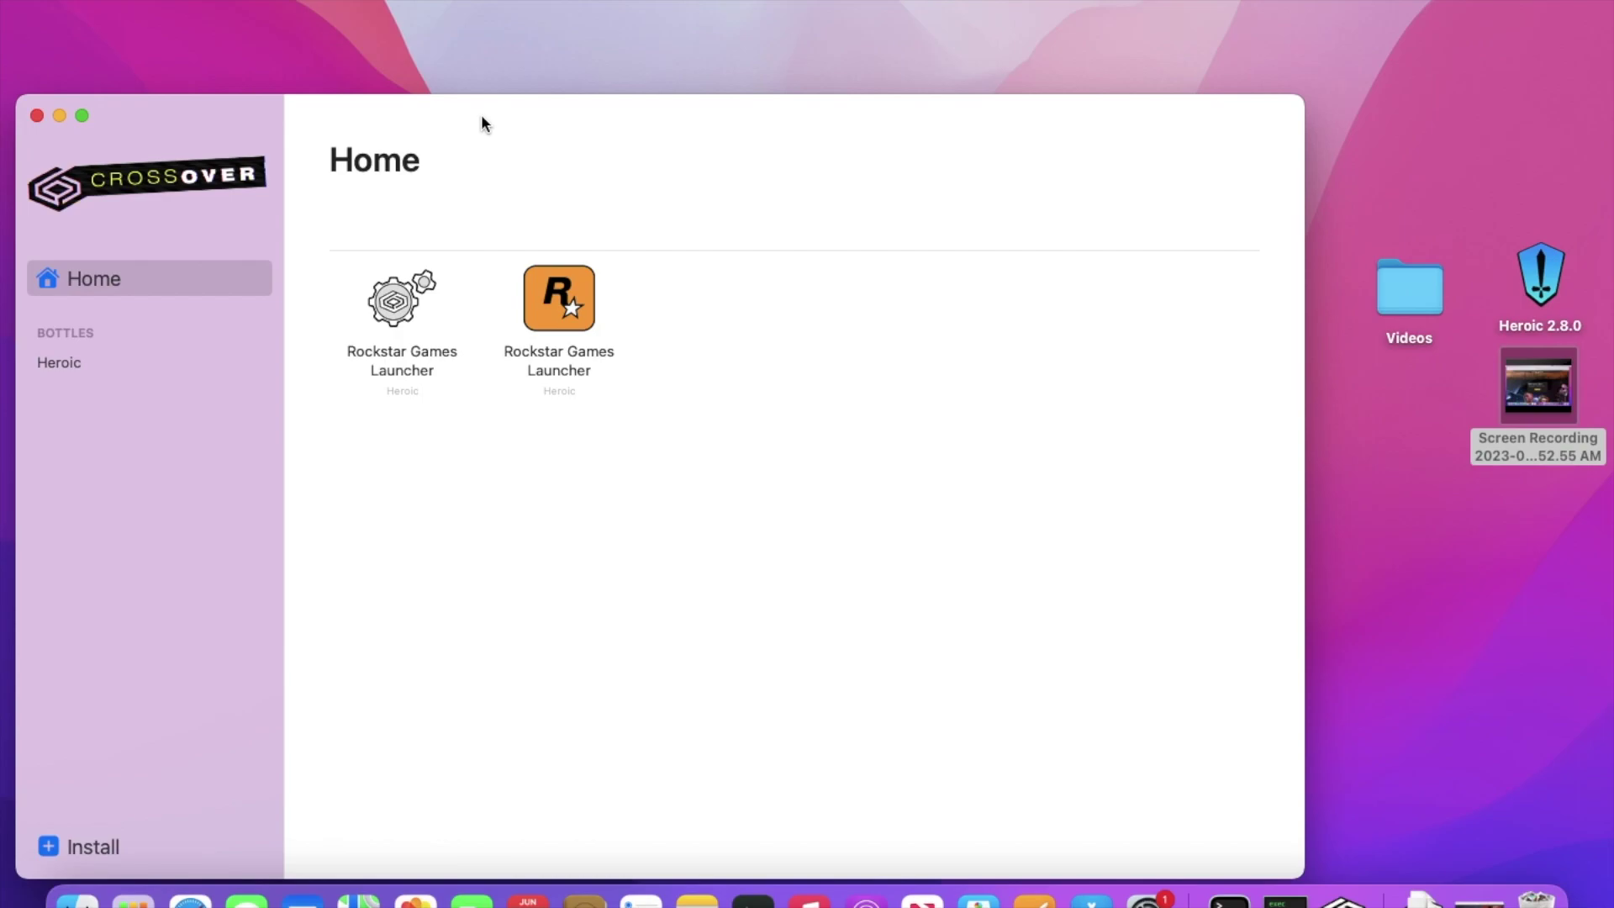
Show the Steam entry in CrossOver's catalogue of installable Windows applications.
drag(481, 122, 569, 113)
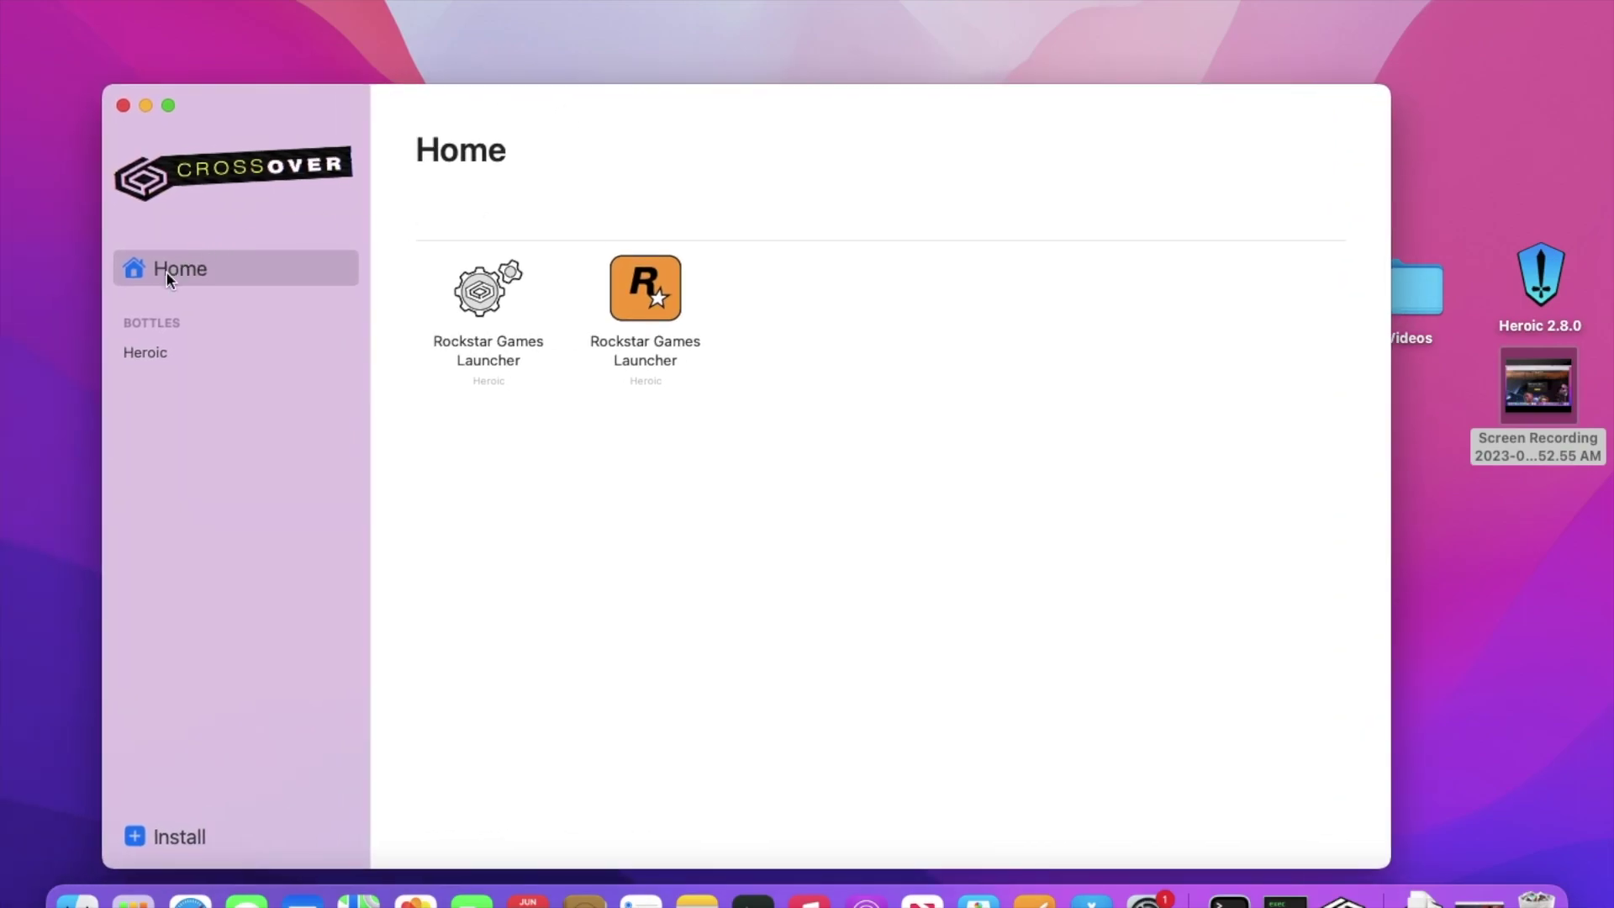
click(145, 837)
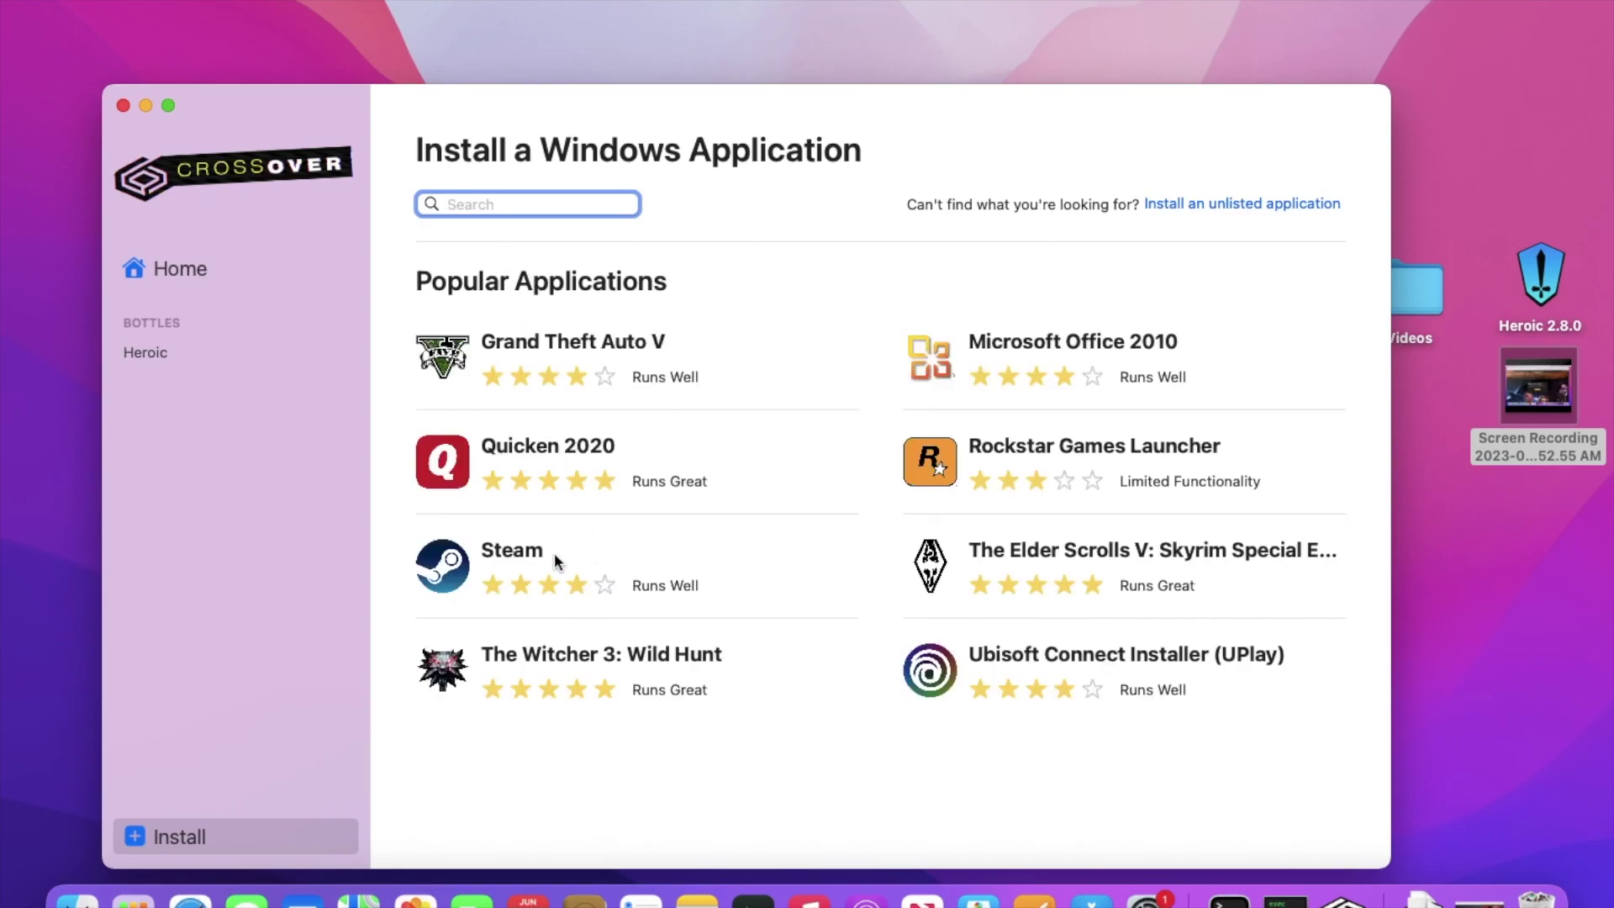
click(543, 550)
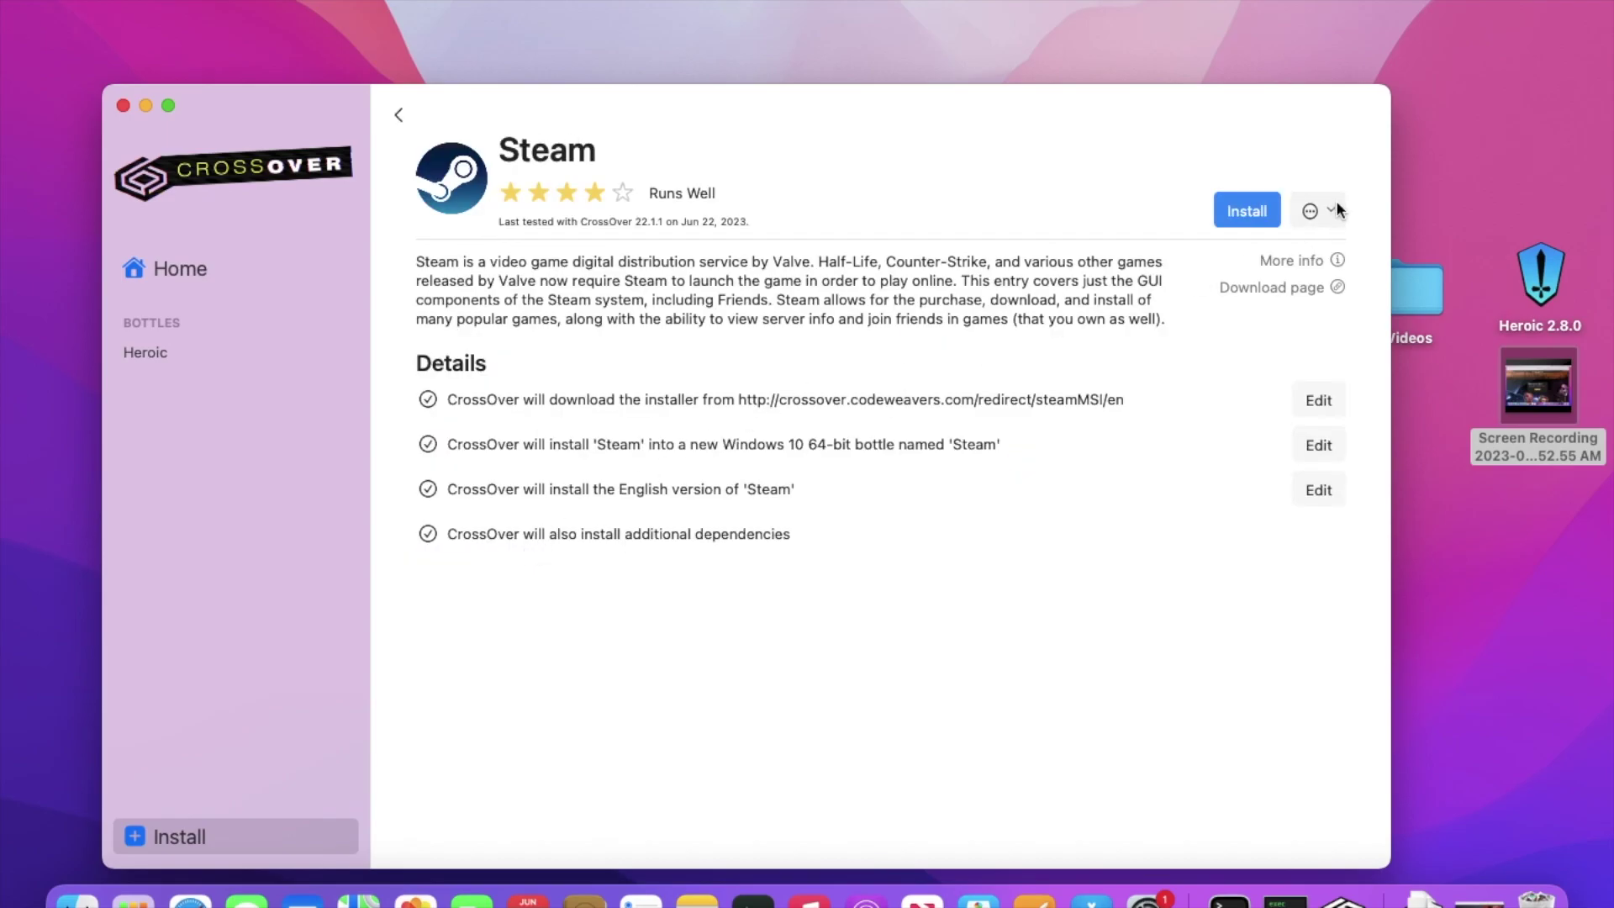
Begin installing Steam into a new Windows 10 64-bit bottle named Steam.
click(1257, 210)
mouse_move(722, 444)
mouse_down()
mouse_move(965, 444)
mouse_move(966, 481)
mouse_up()
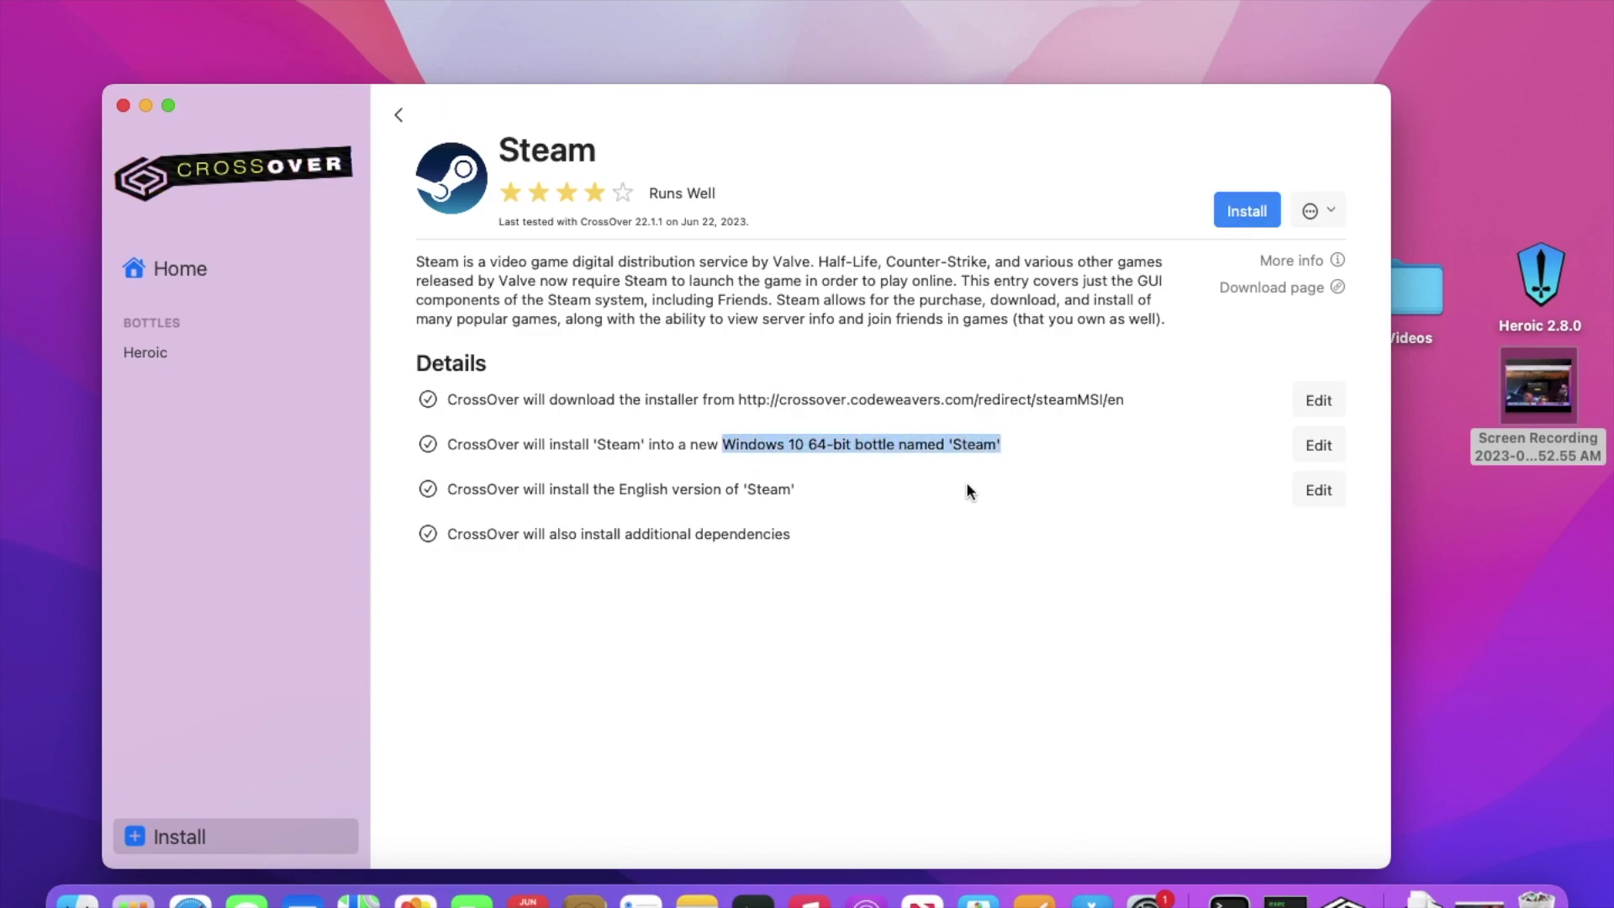
click(1246, 210)
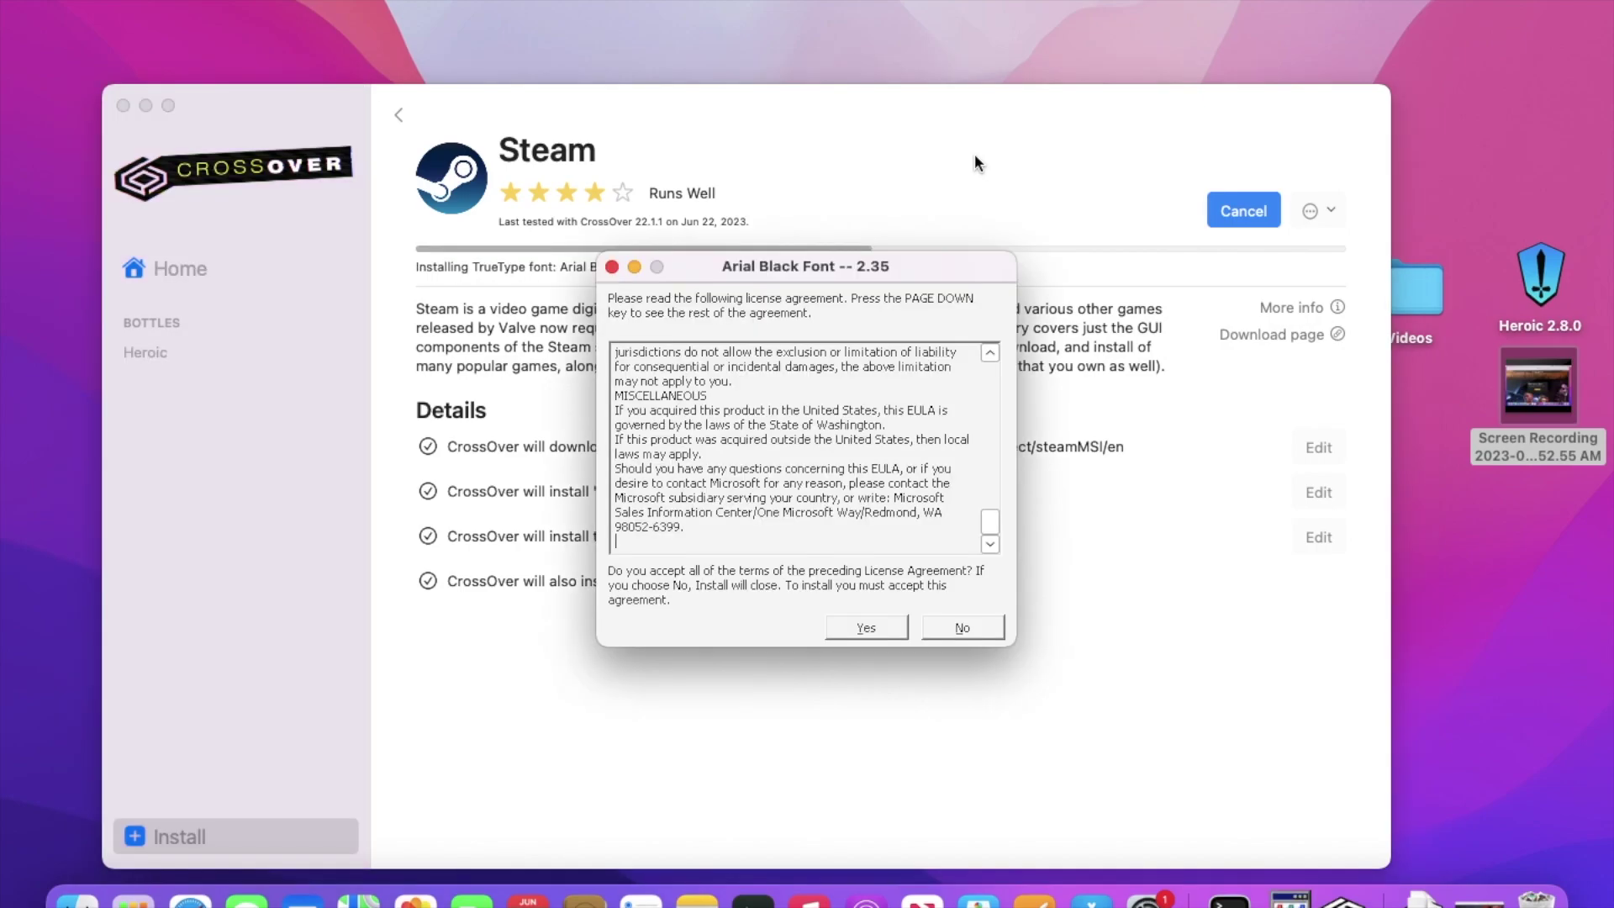
Accept the Arial Black font license so the installation continues.
click(849, 630)
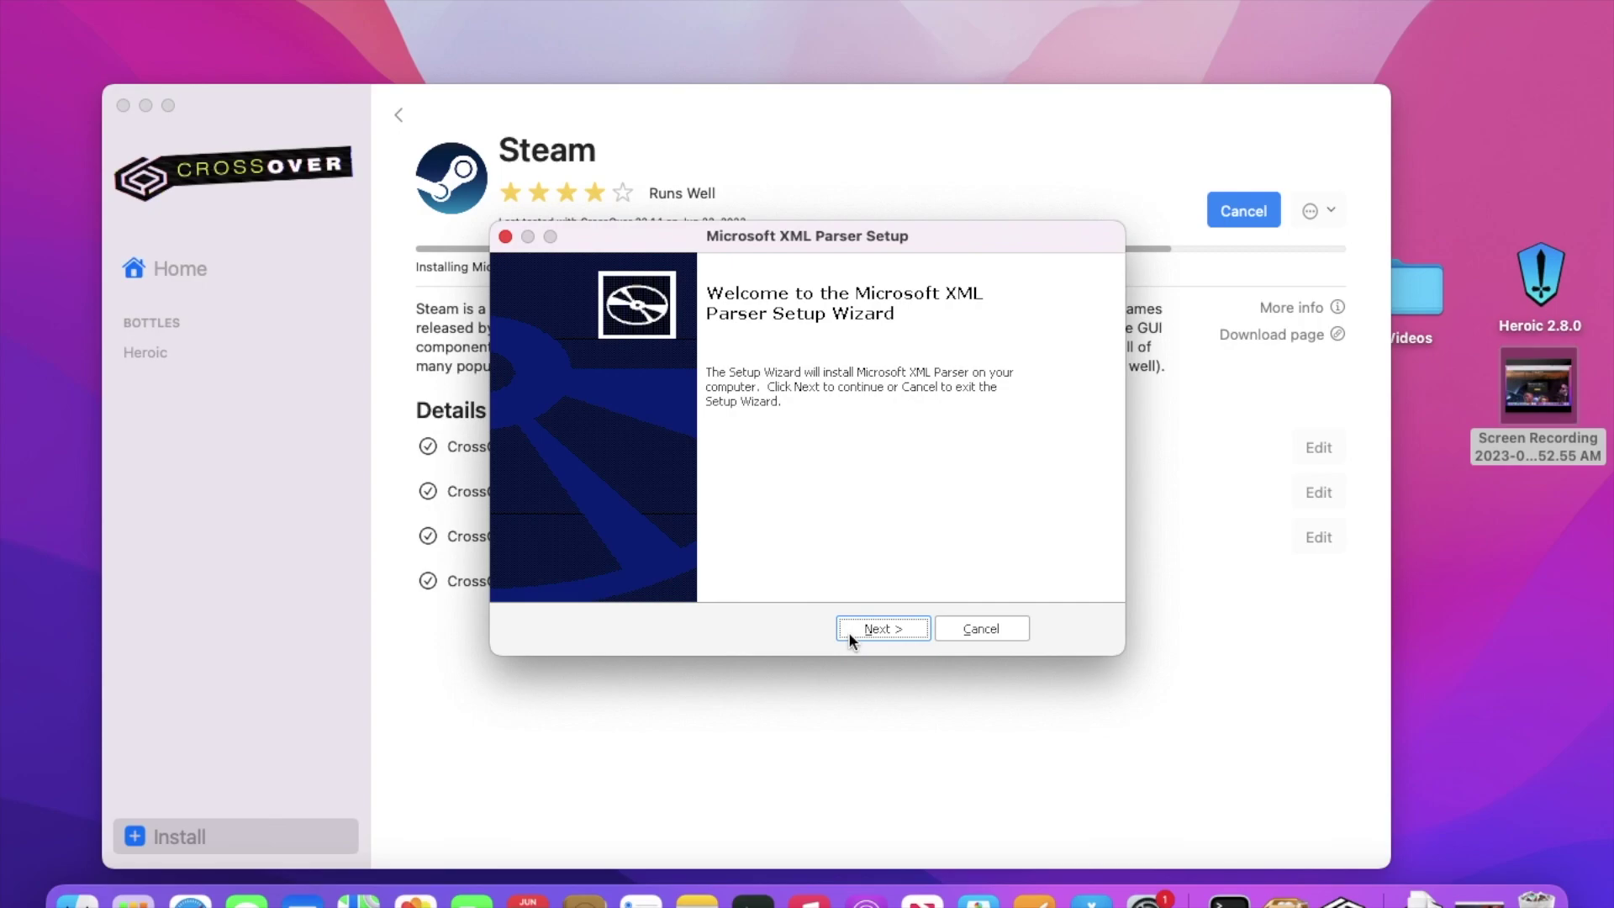
Run the Microsoft XML Parser Setup wizard through license acceptance, install and finish.
click(849, 633)
click(687, 548)
click(843, 625)
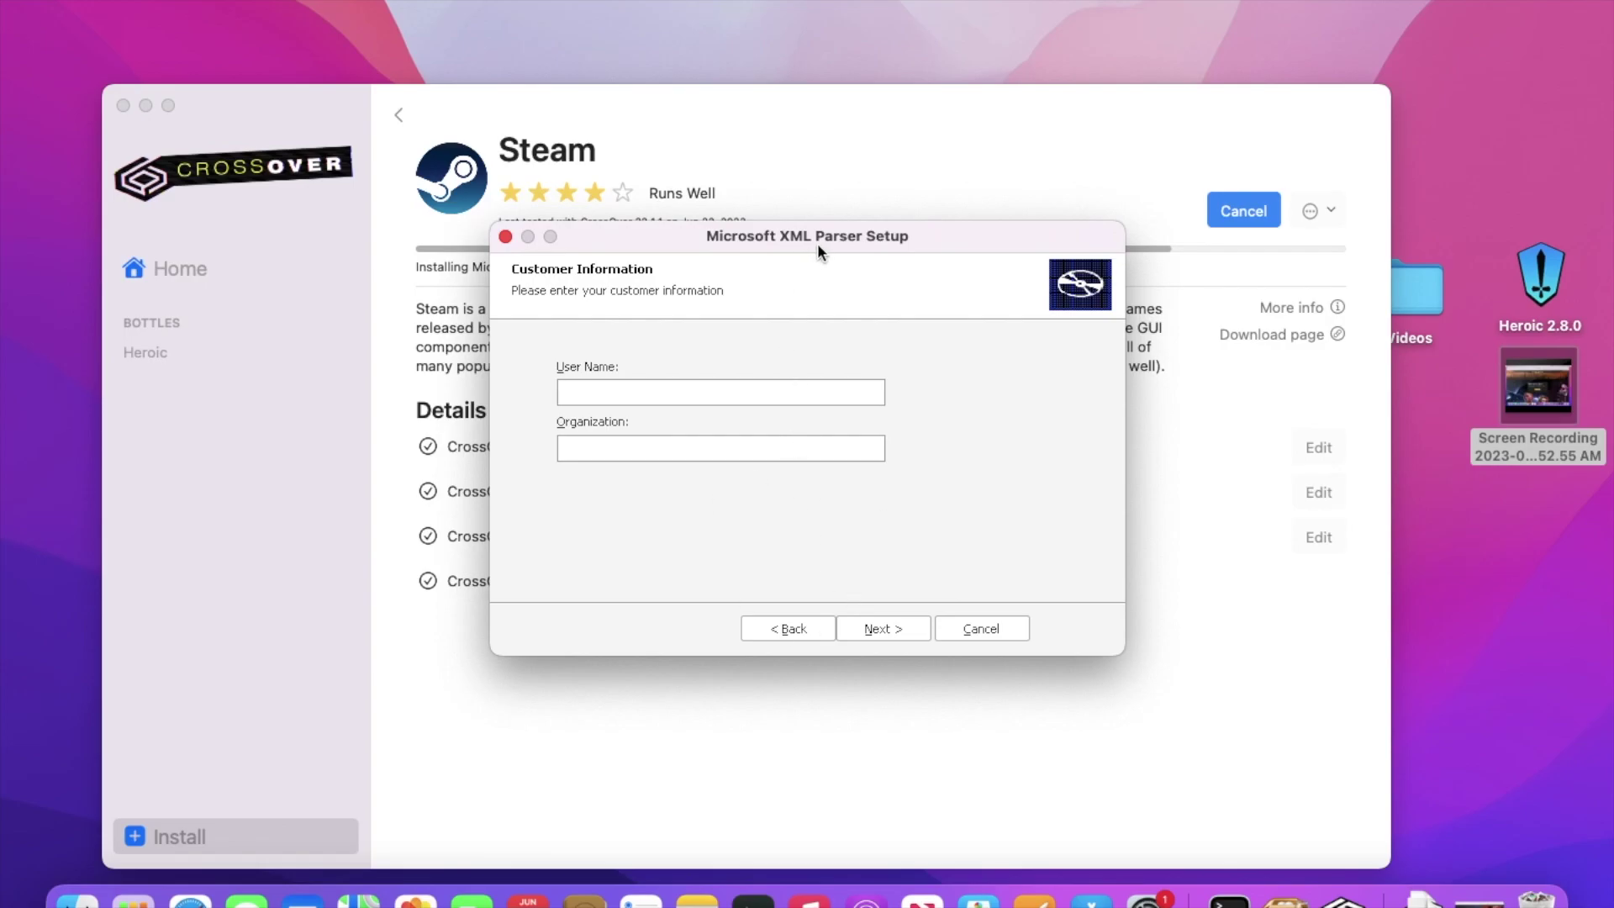
click(886, 629)
click(881, 629)
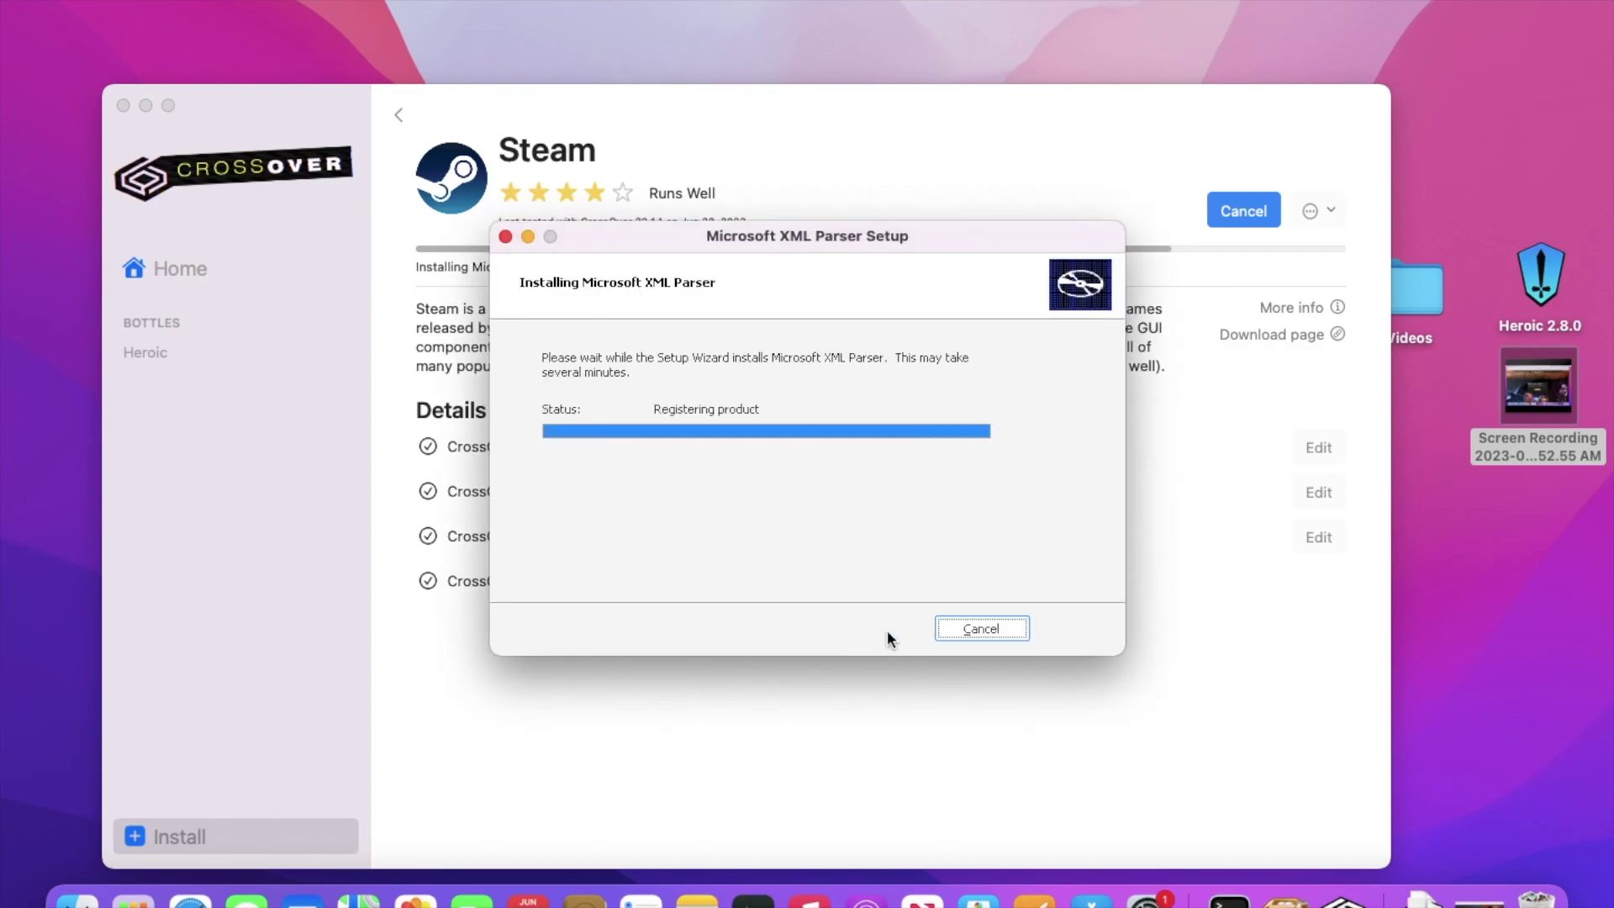
click(946, 630)
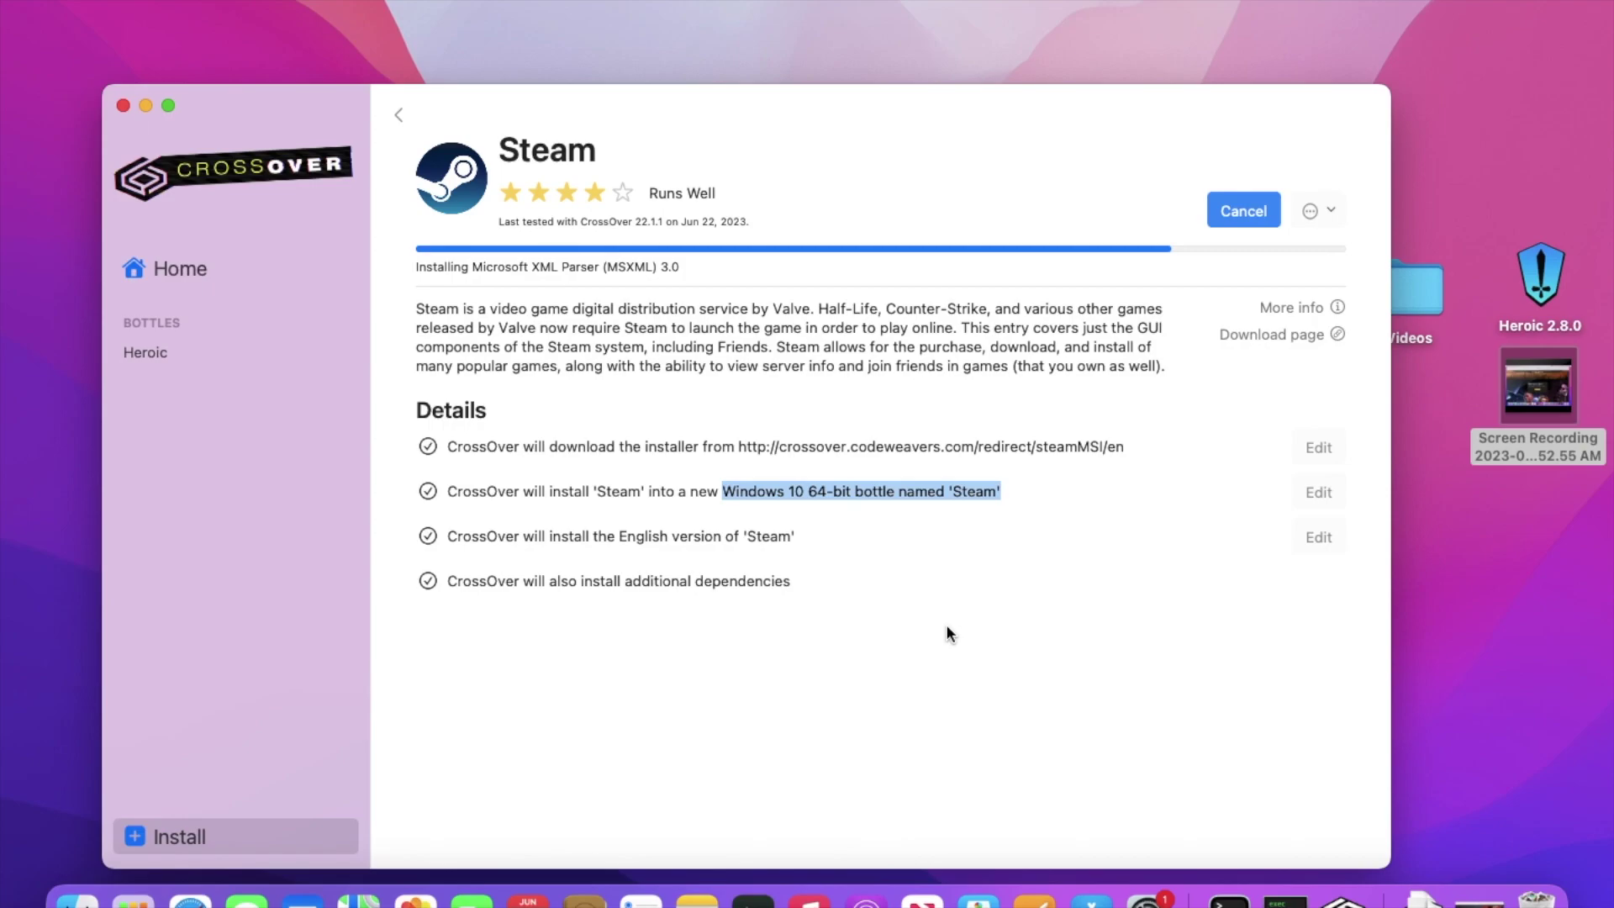
Finish Steam Setup in English to C:\Program Files (x86)\Steam with Run Steam checked.
click(948, 627)
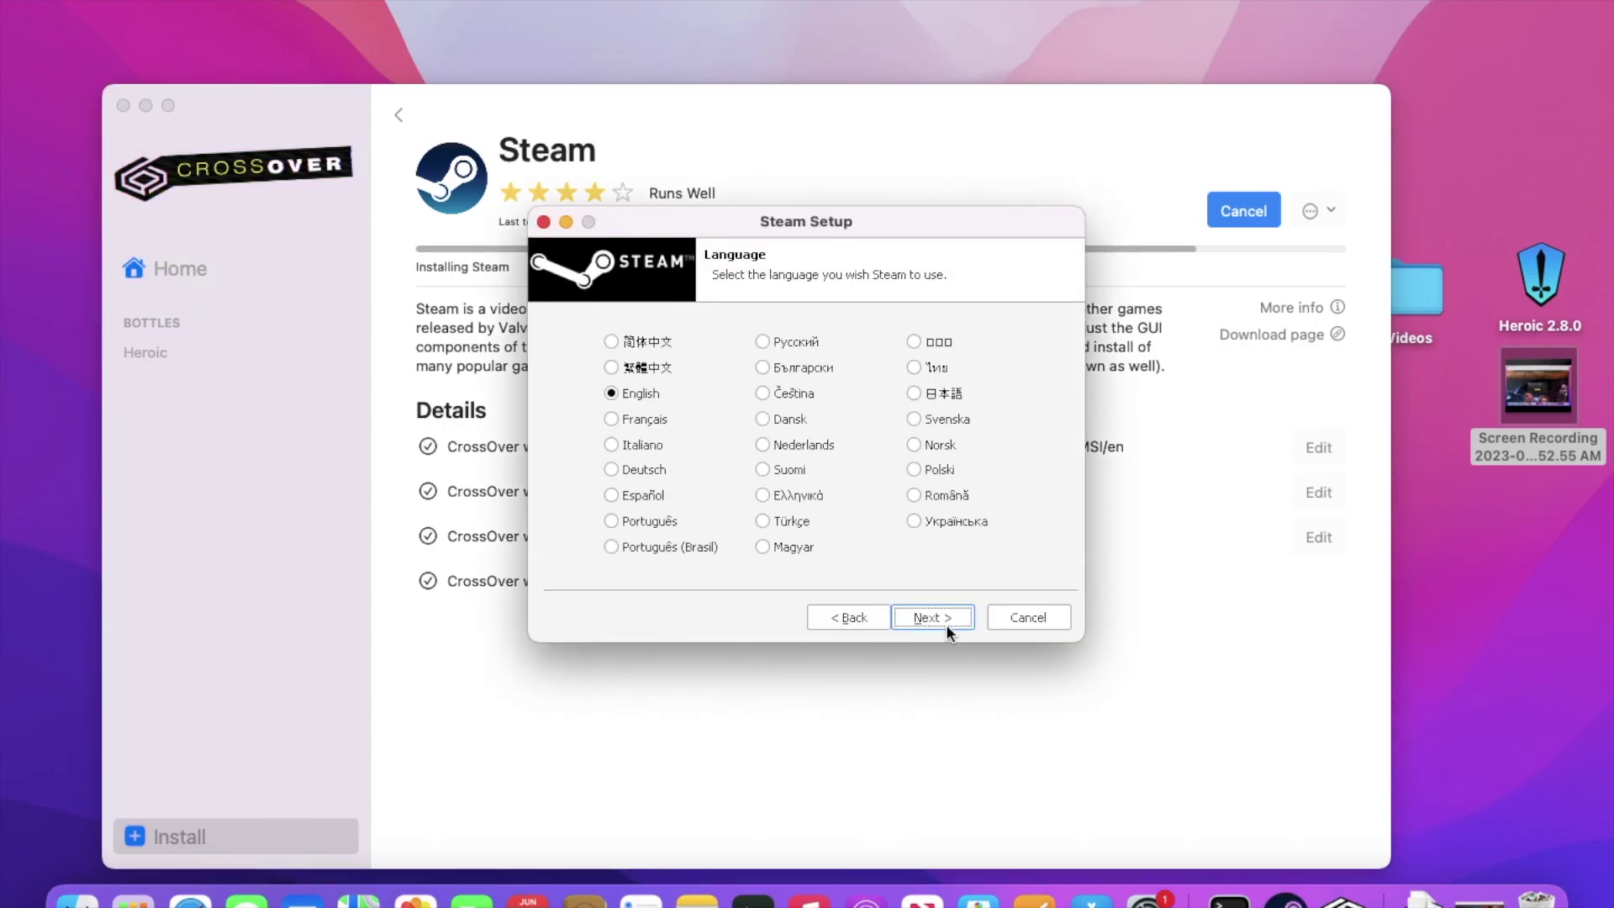
click(946, 622)
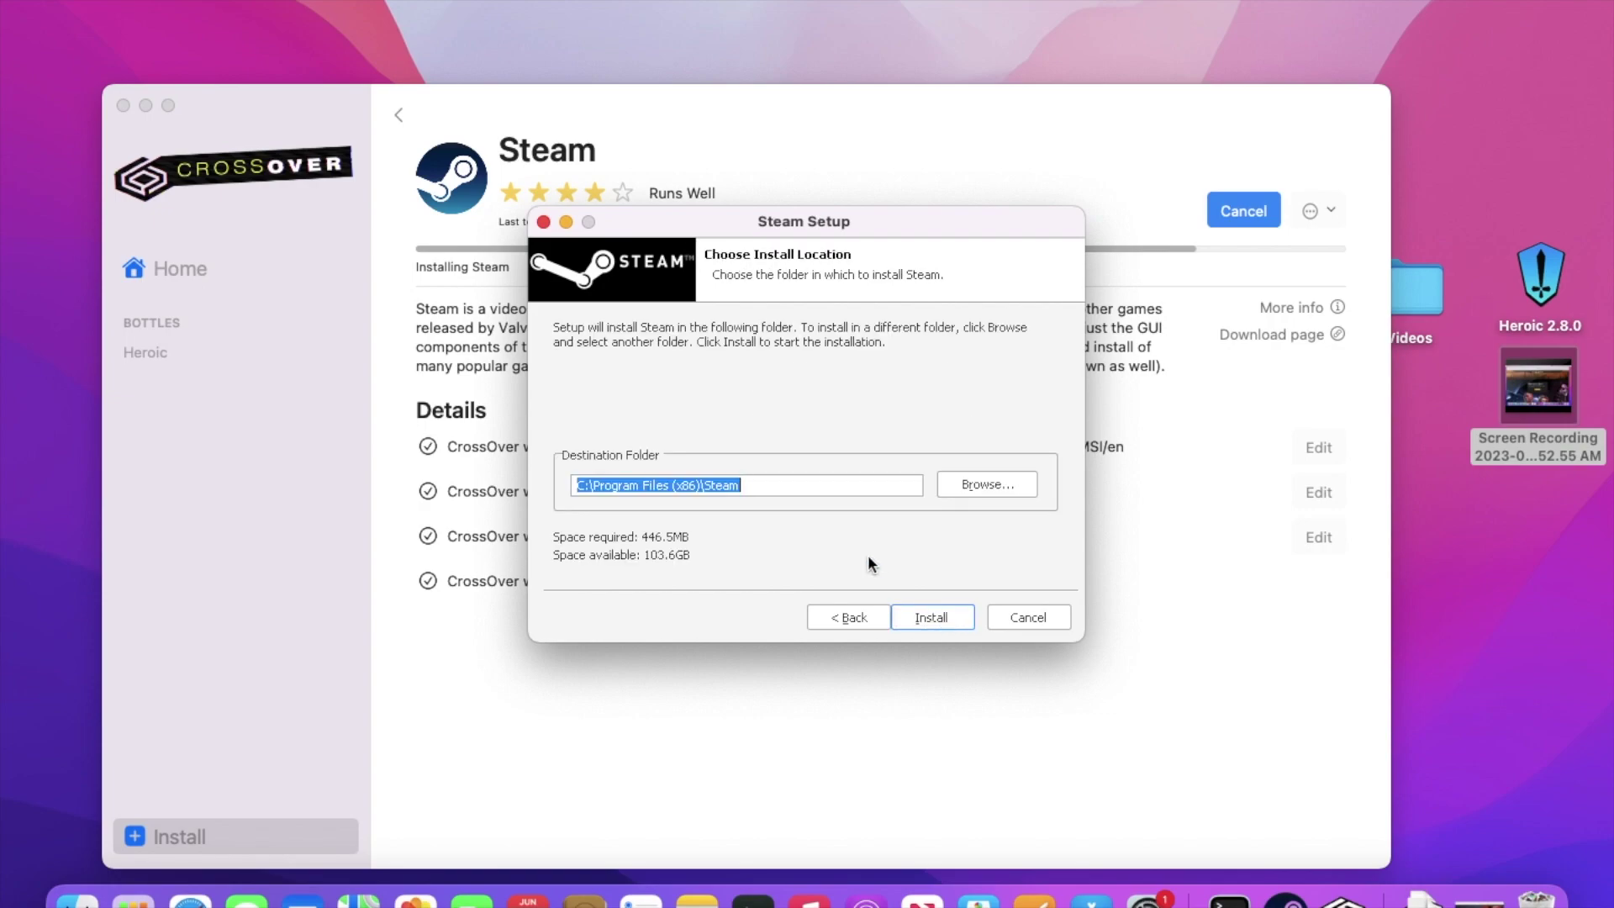
click(930, 617)
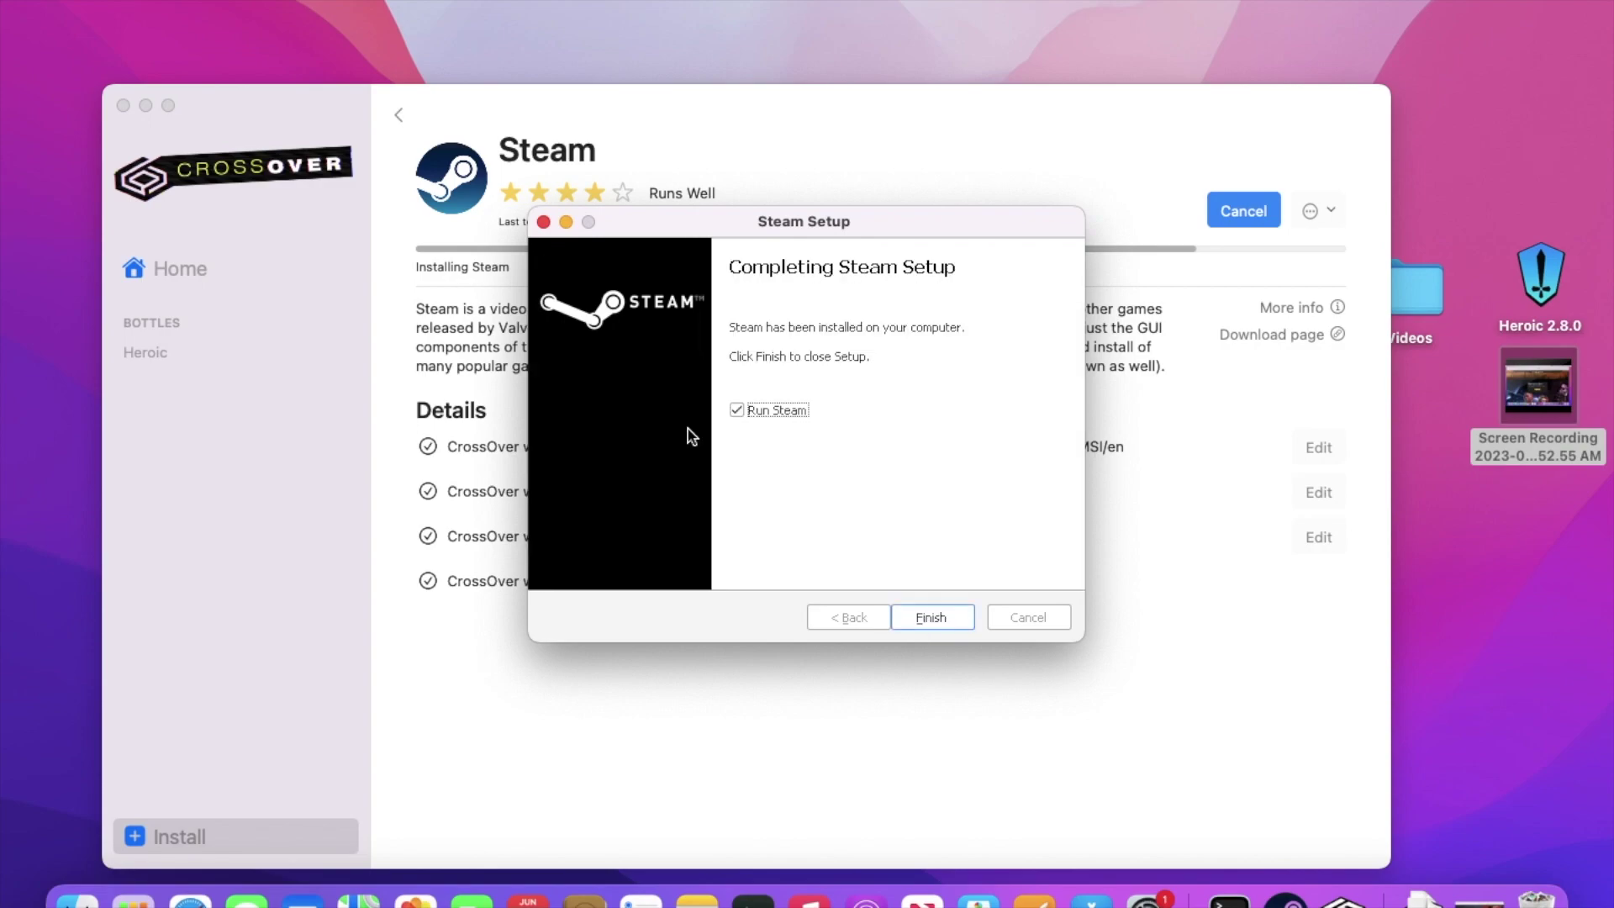
click(912, 616)
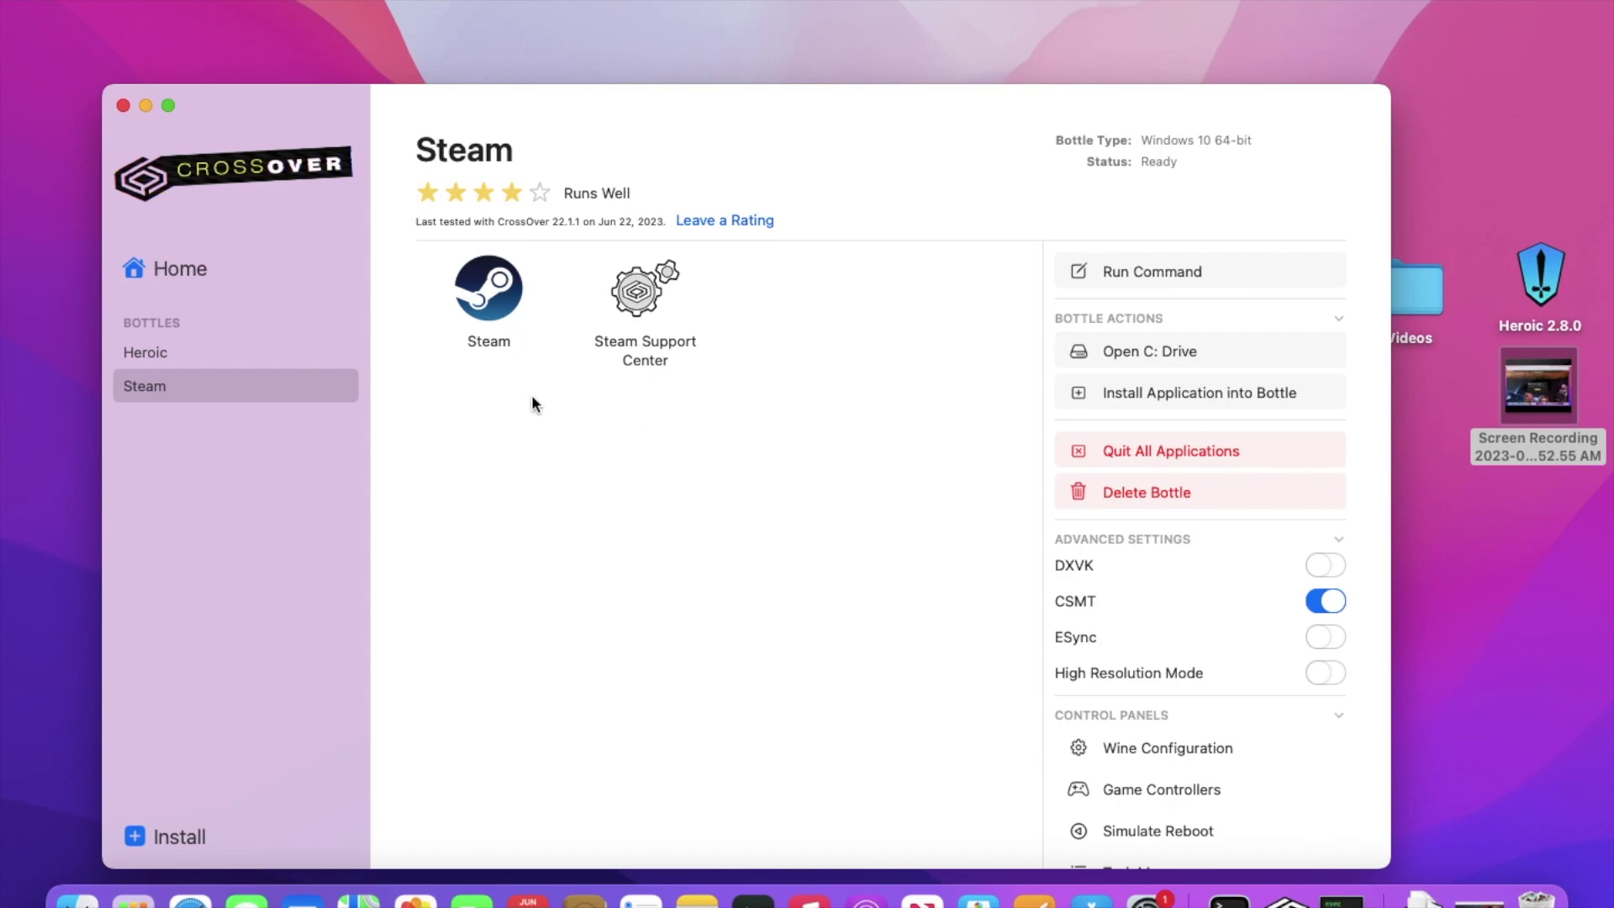
Launch Steam from the Steam bottle's application list.
double_click(495, 299)
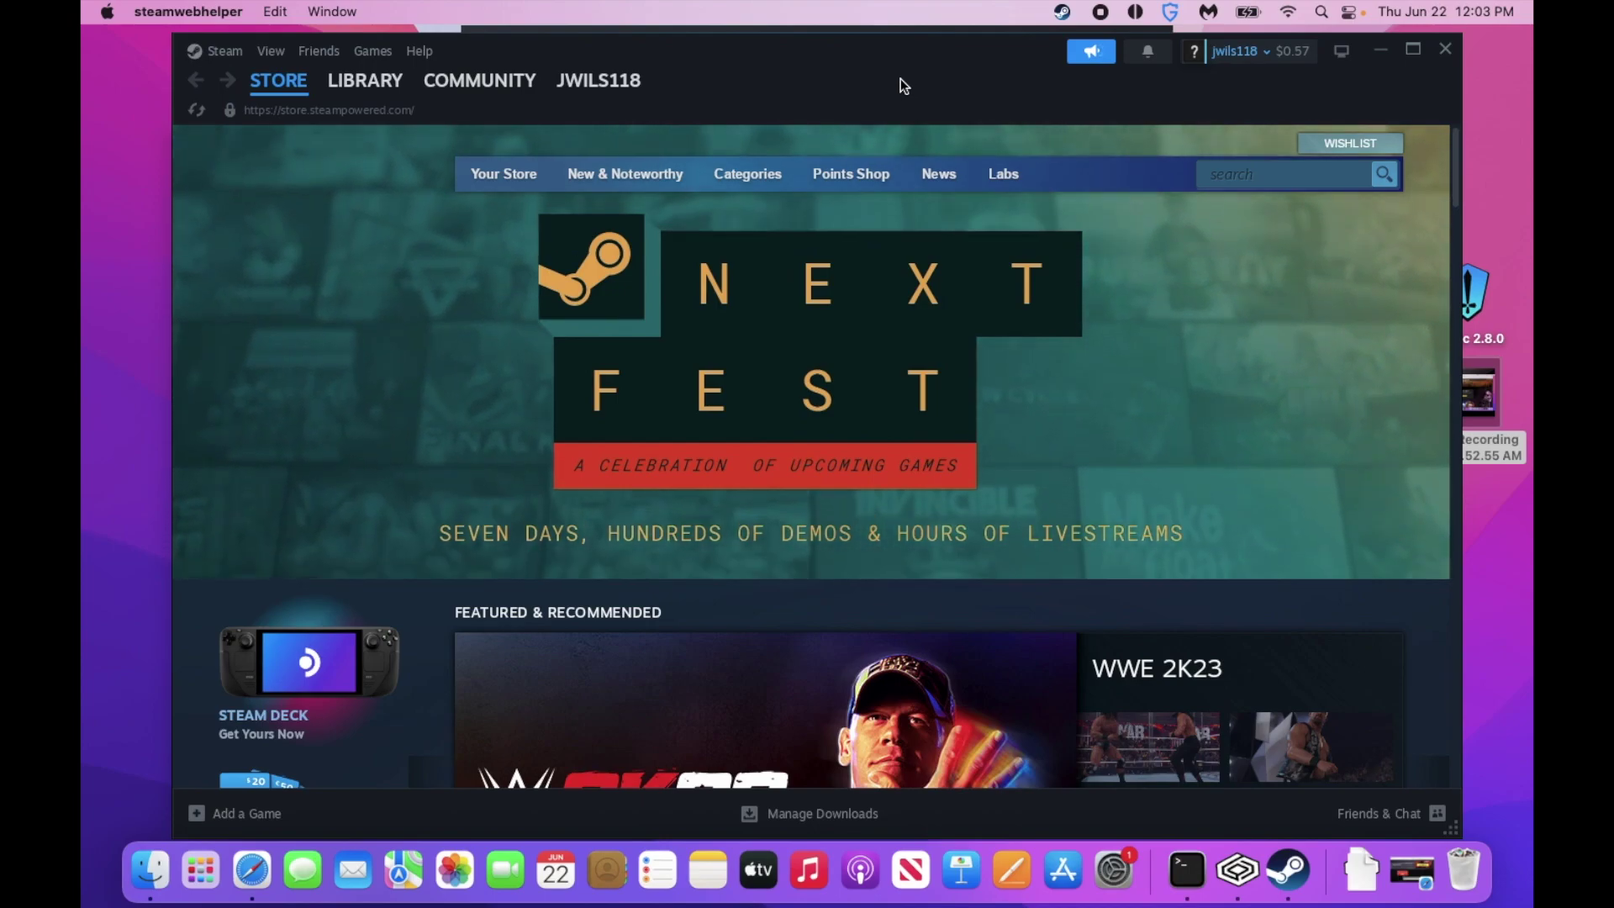
Search the Steam store for star wars and go to The Old Republic page.
click(1218, 175)
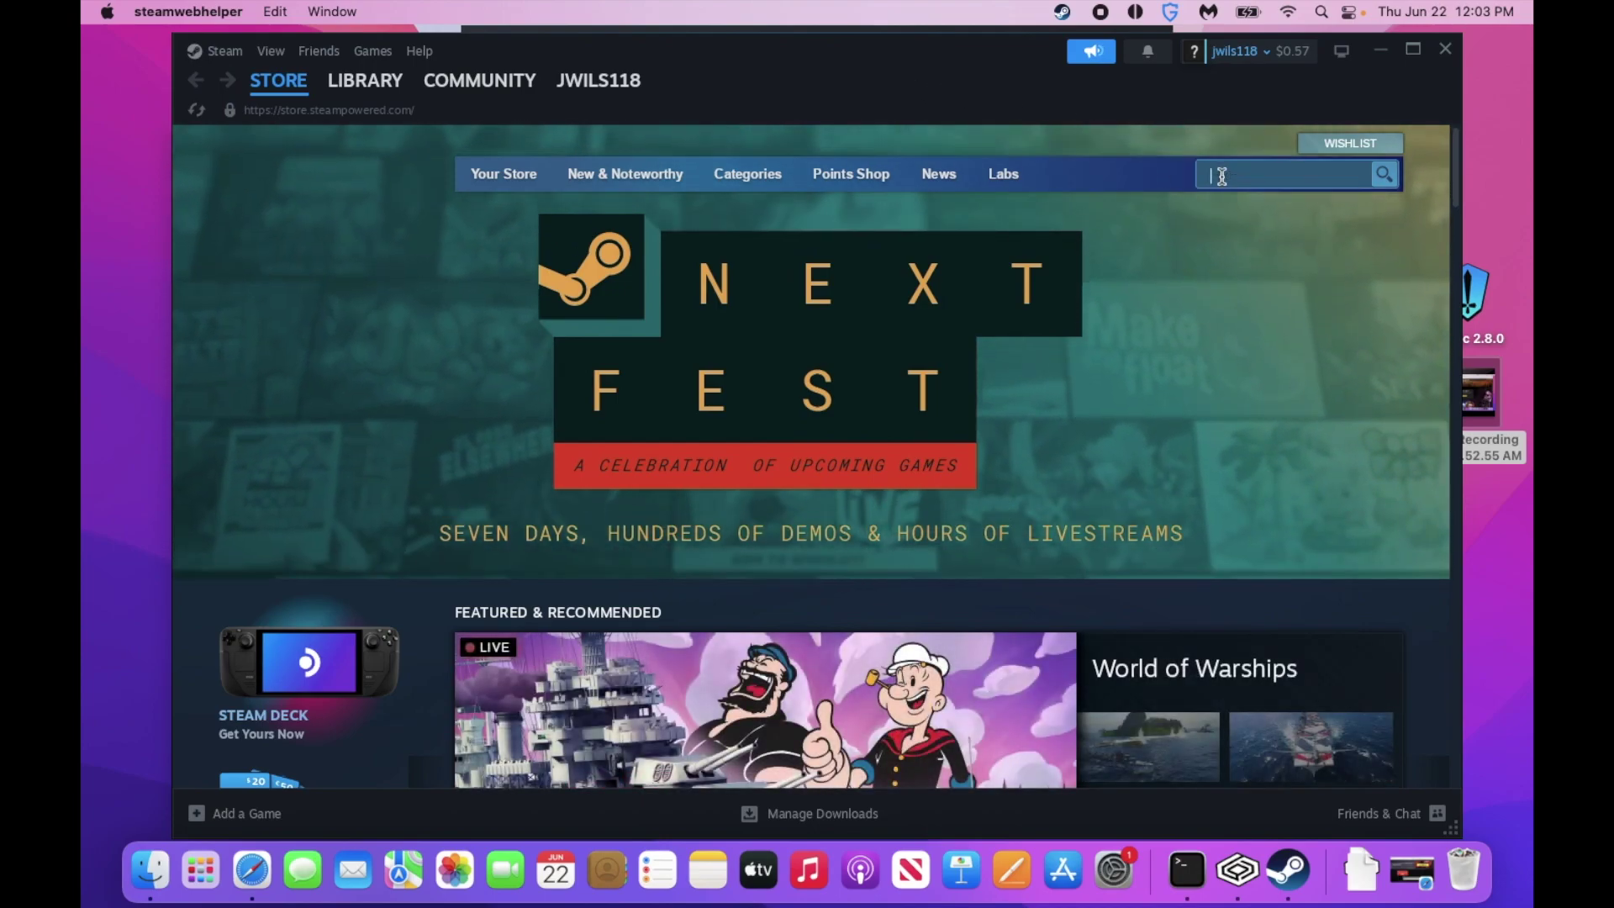
text(st)
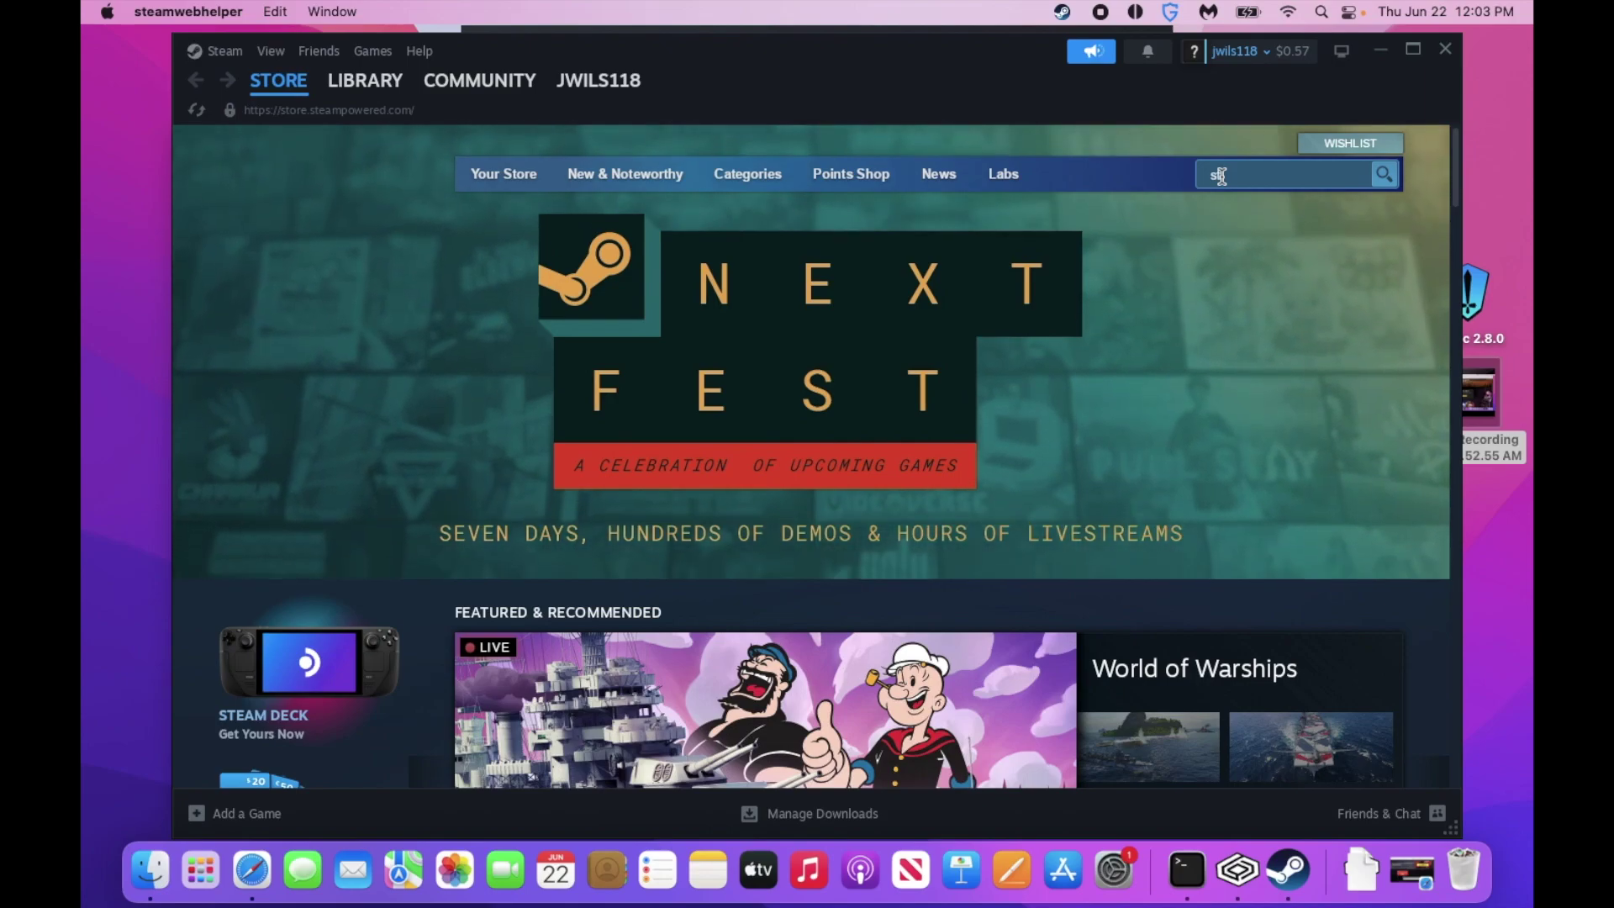
text(ar wars)
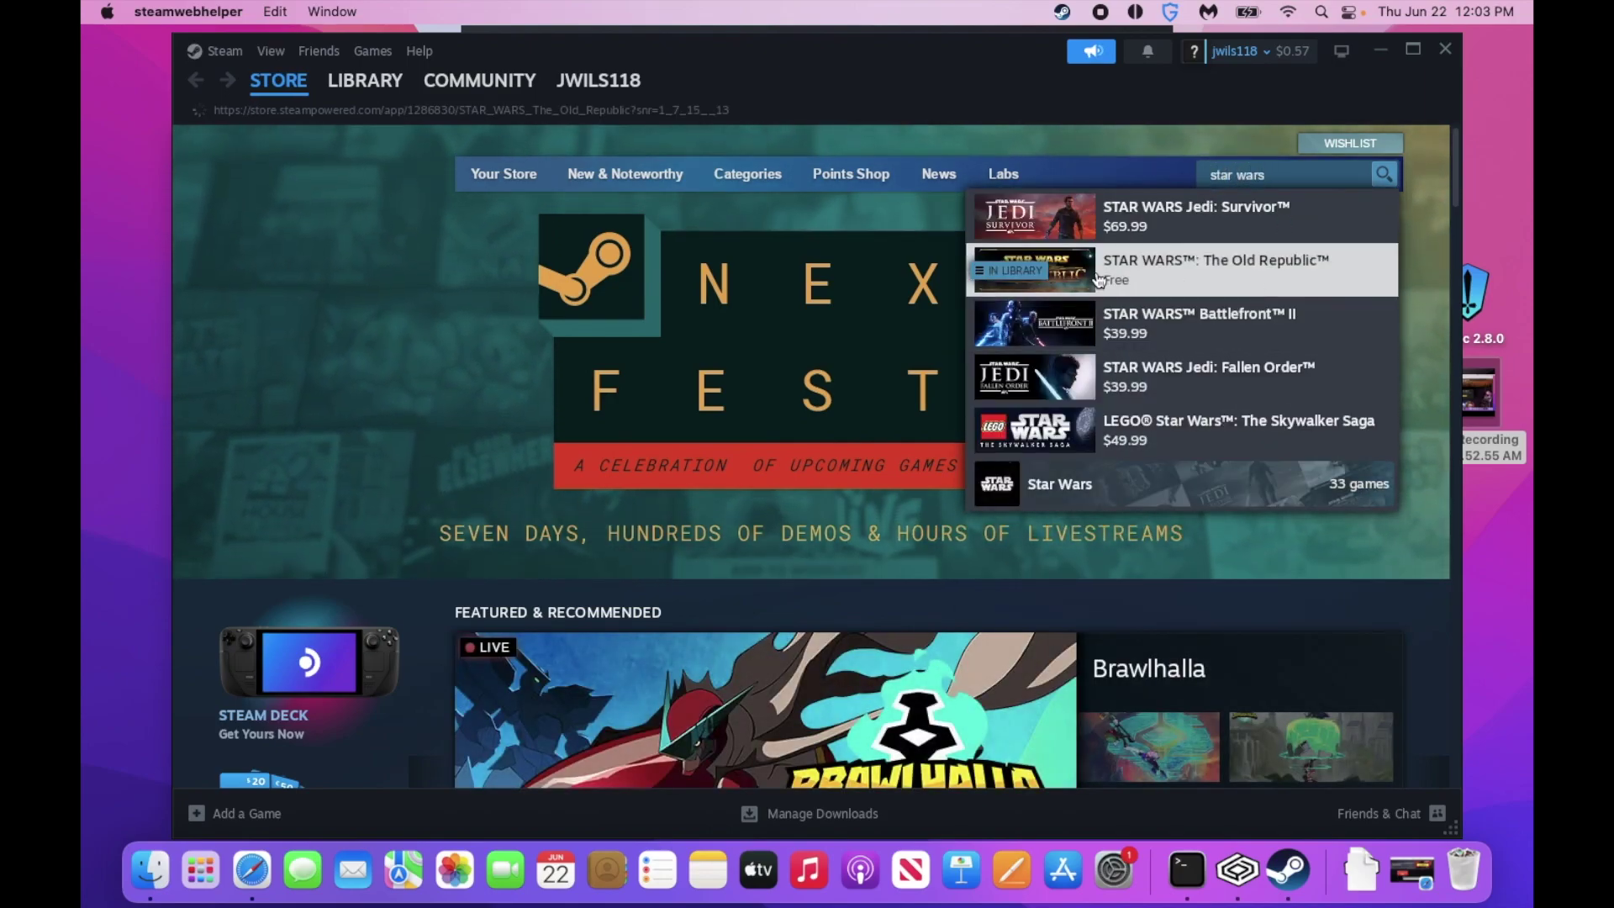
click(1037, 285)
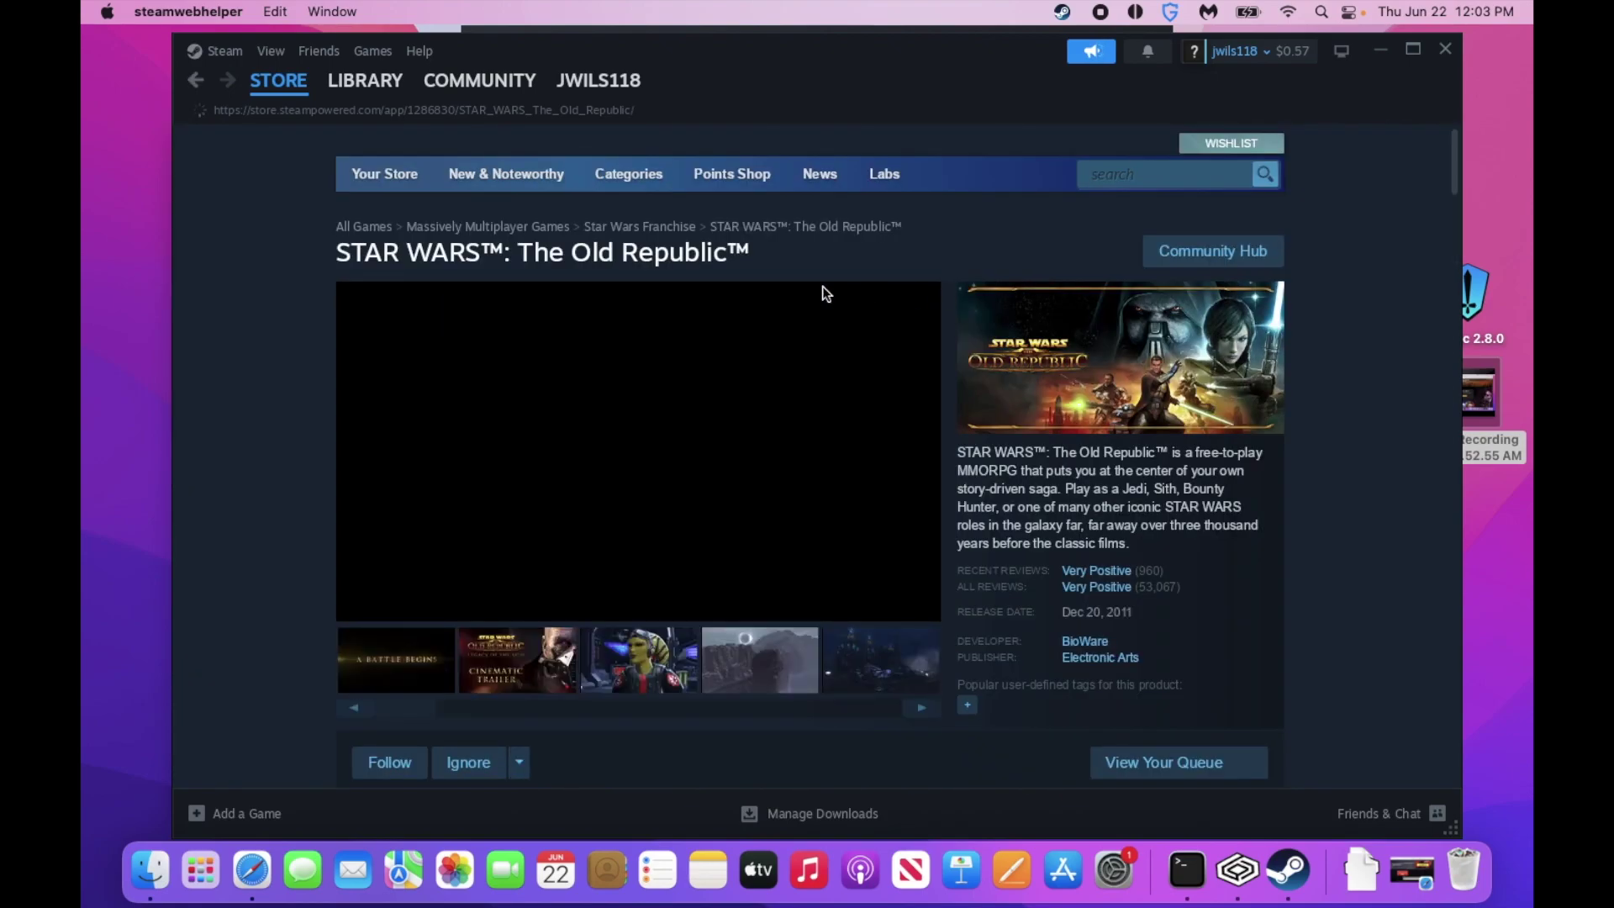
scroll(982, 349, down, 1)
scroll(983, 350, down, 3)
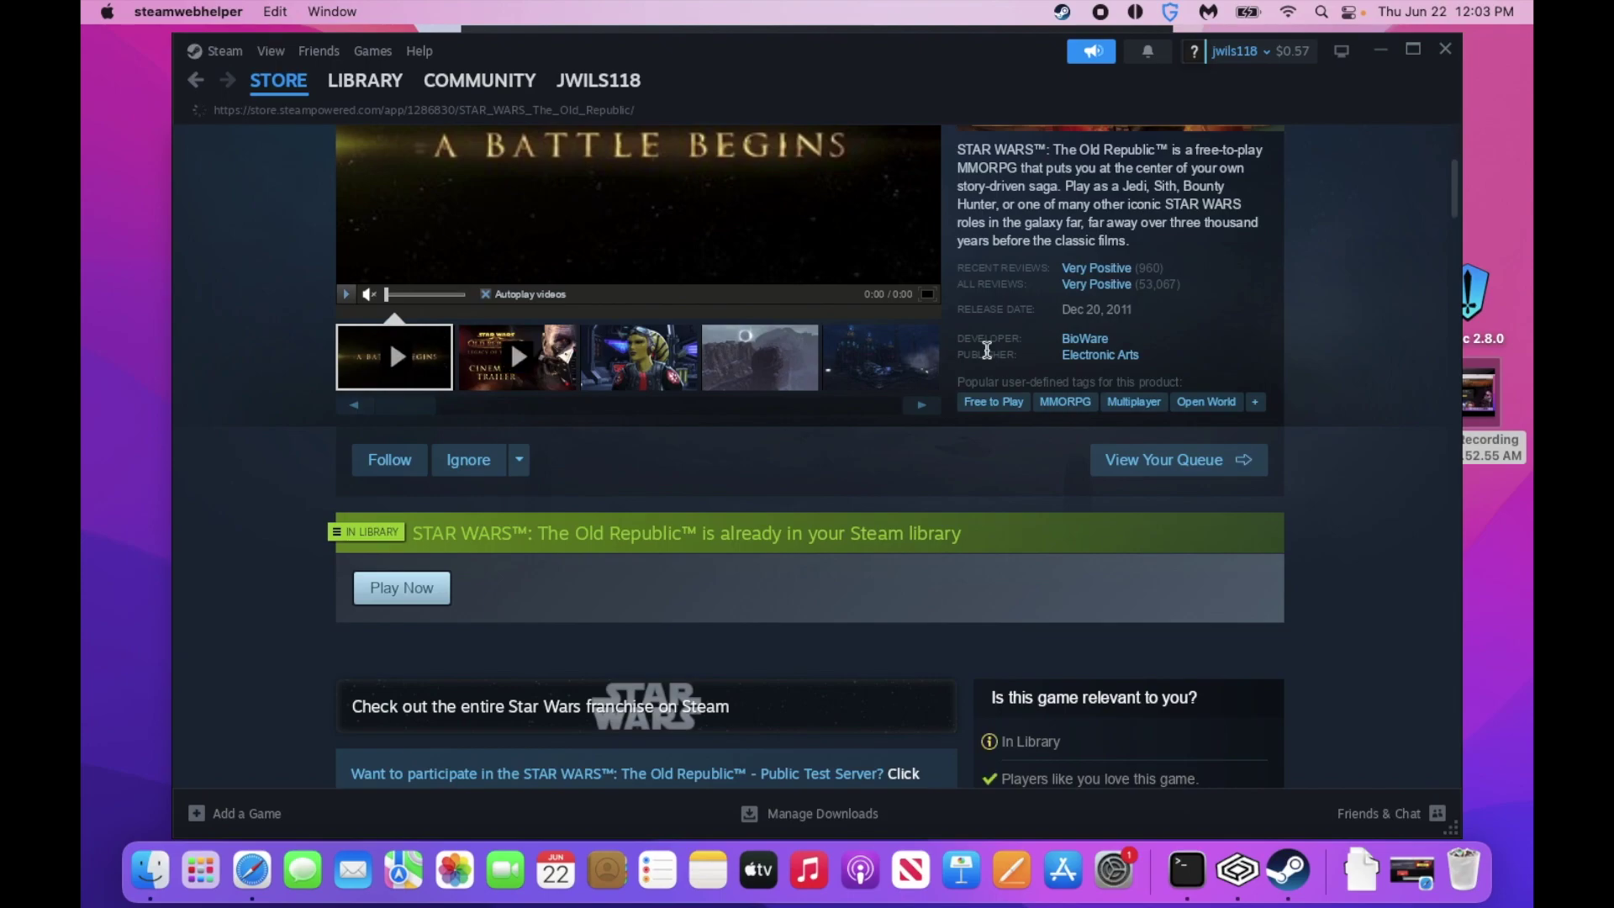
scroll(986, 350, down, 3)
scroll(986, 350, down, 1)
scroll(986, 349, down, 2)
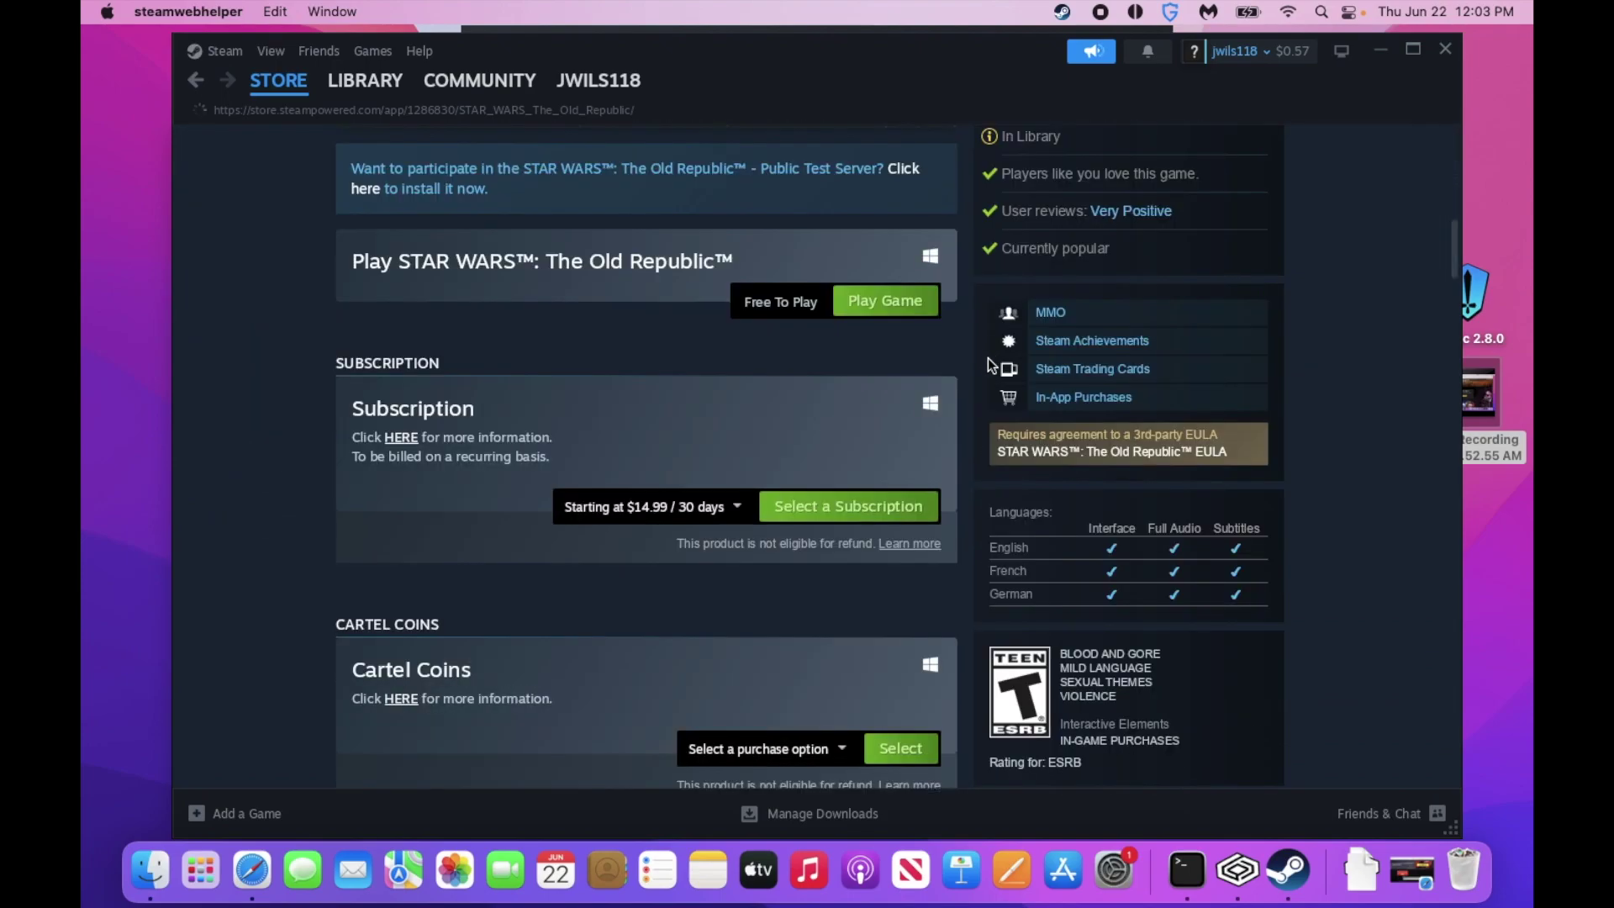
Start installing STAR WARS: The Old Republic to the local C: drive and accept its EULA.
click(870, 308)
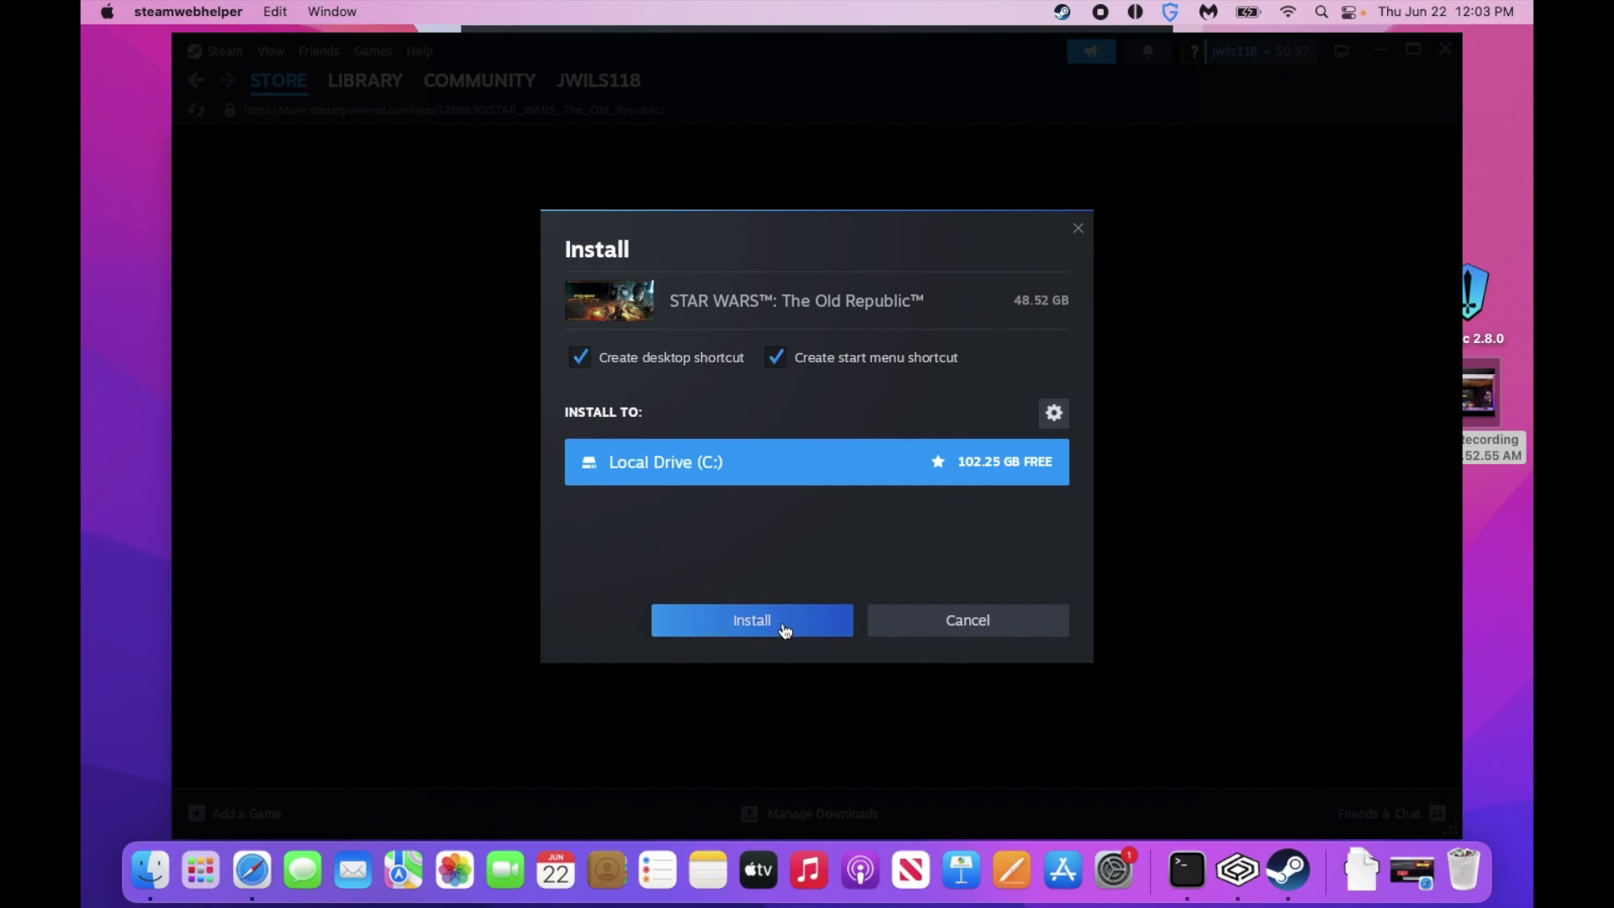
click(783, 628)
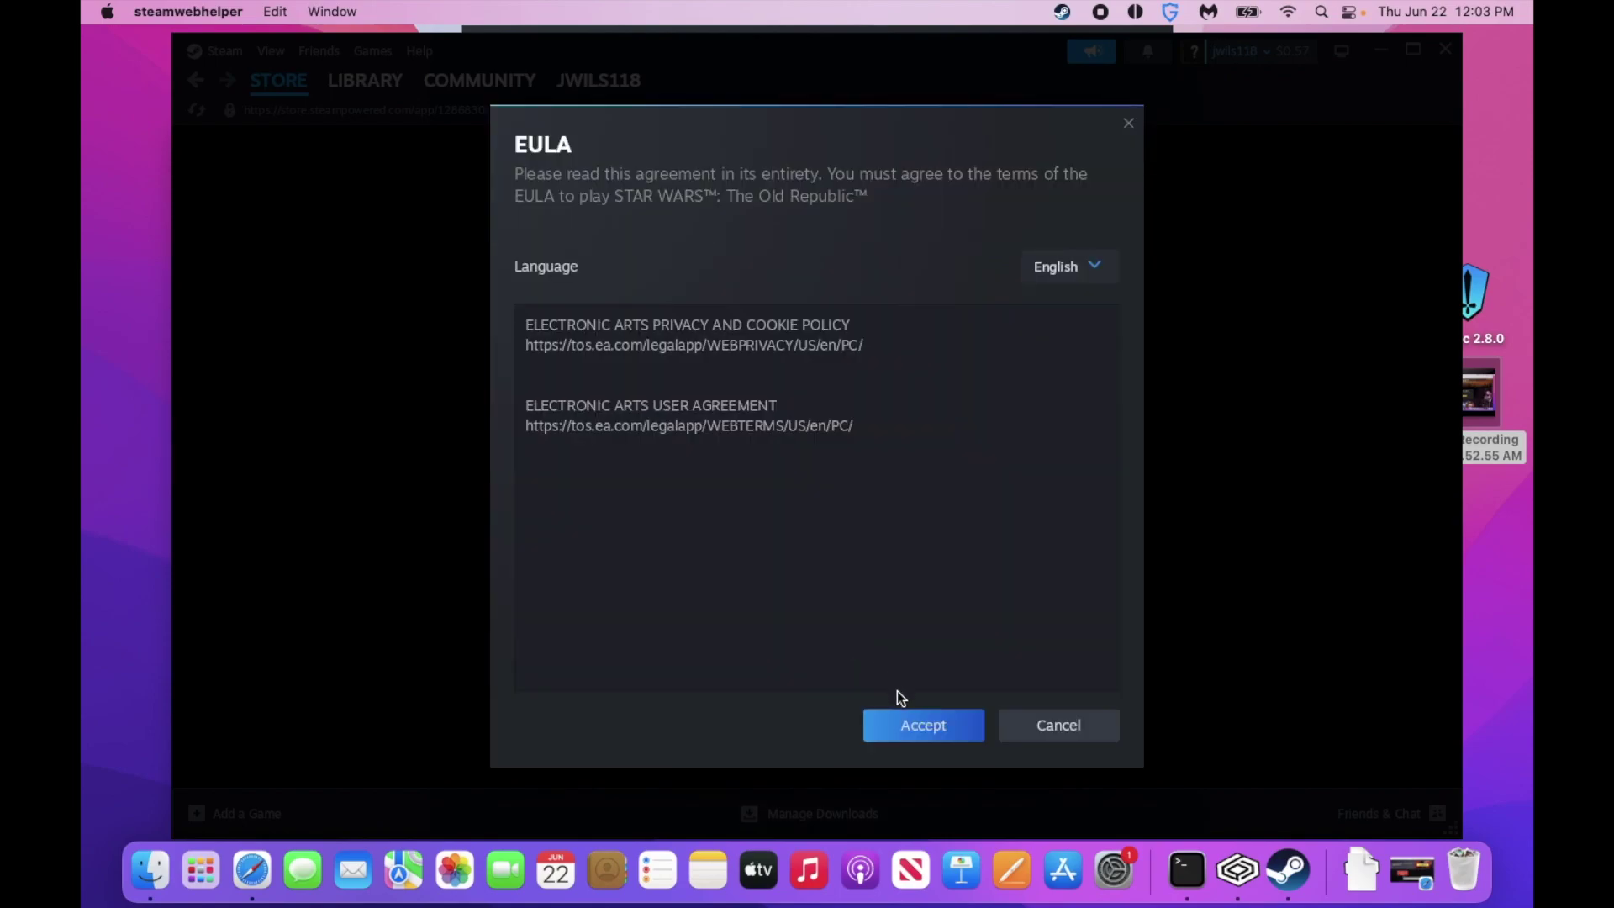
click(922, 724)
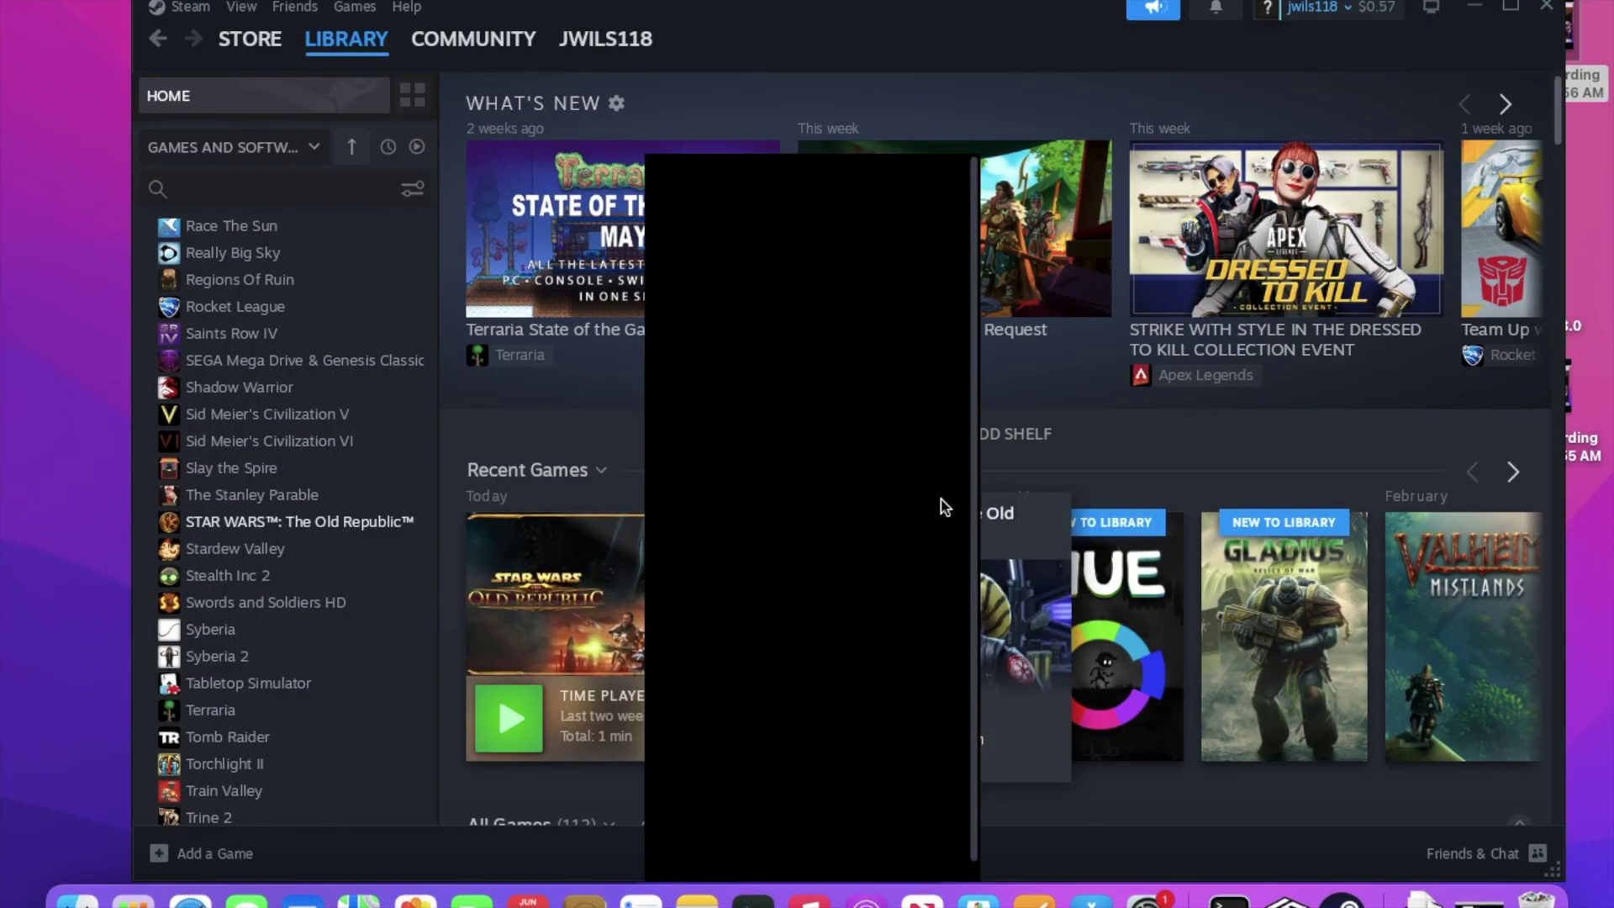
scroll(454, 605, down, 1)
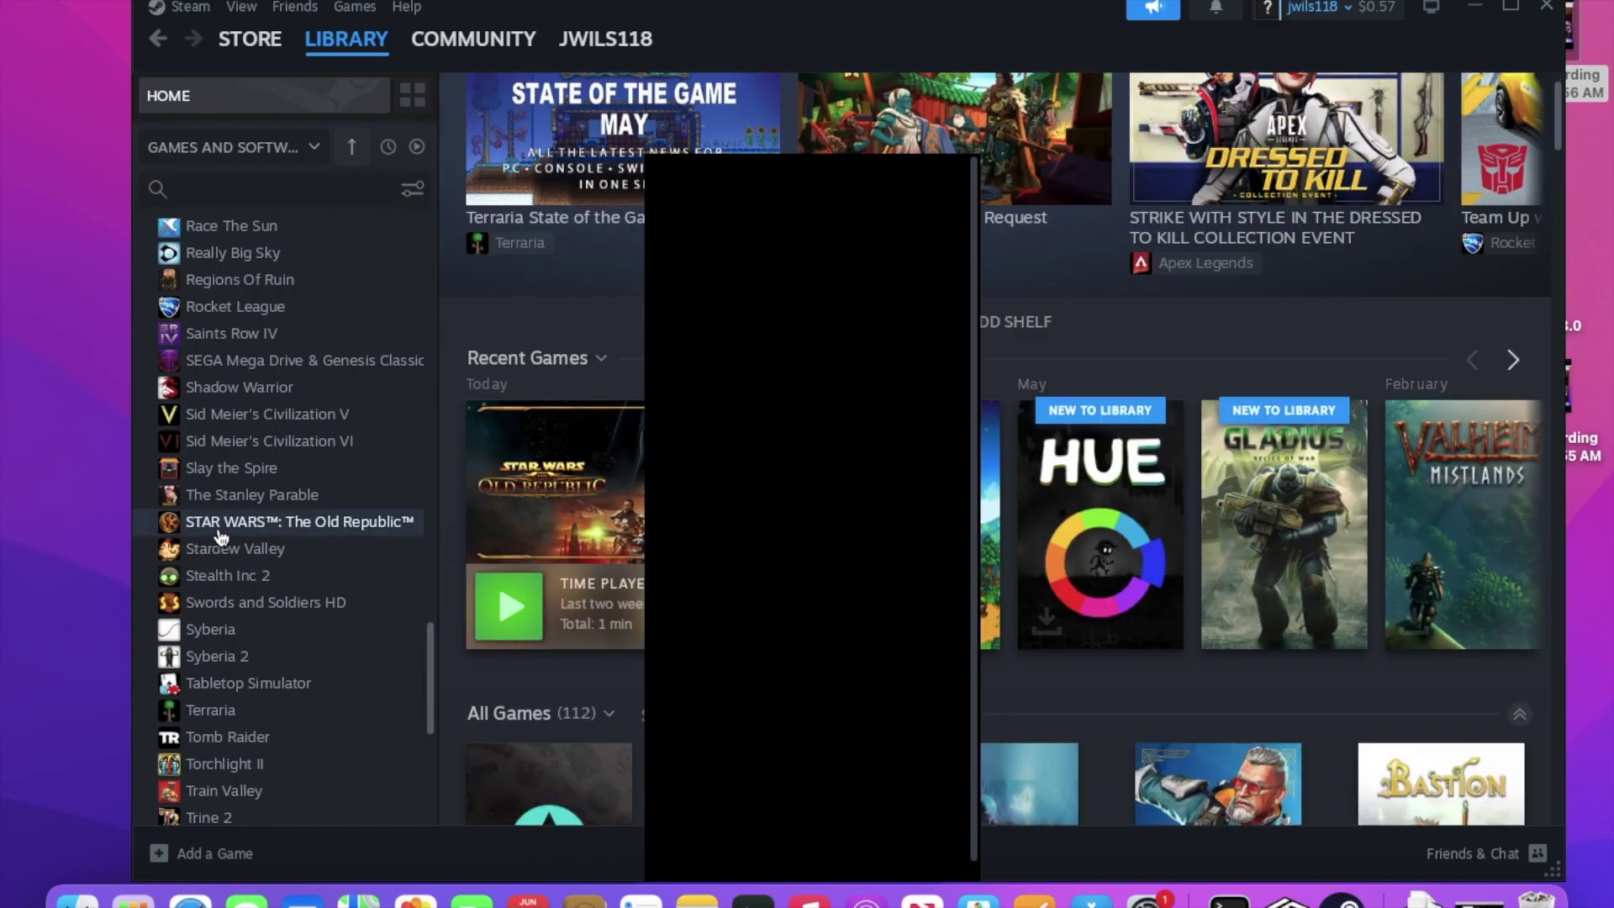
Launch STAR WARS: The Old Republic from its Steam Library page, reaching the launcher's Log In window.
click(218, 524)
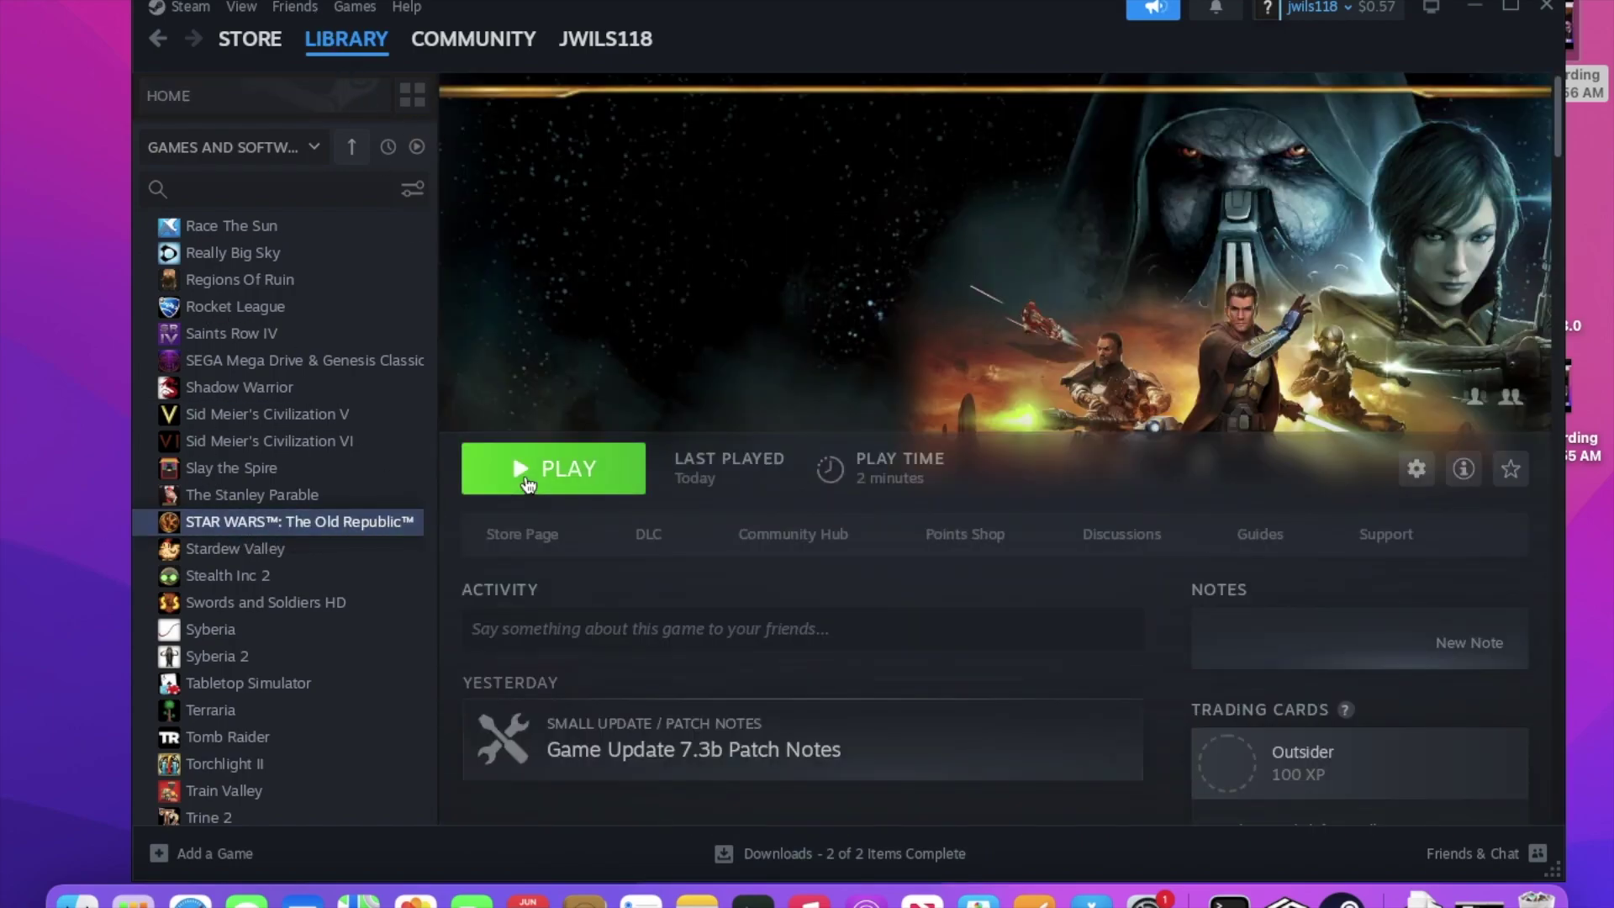
click(534, 469)
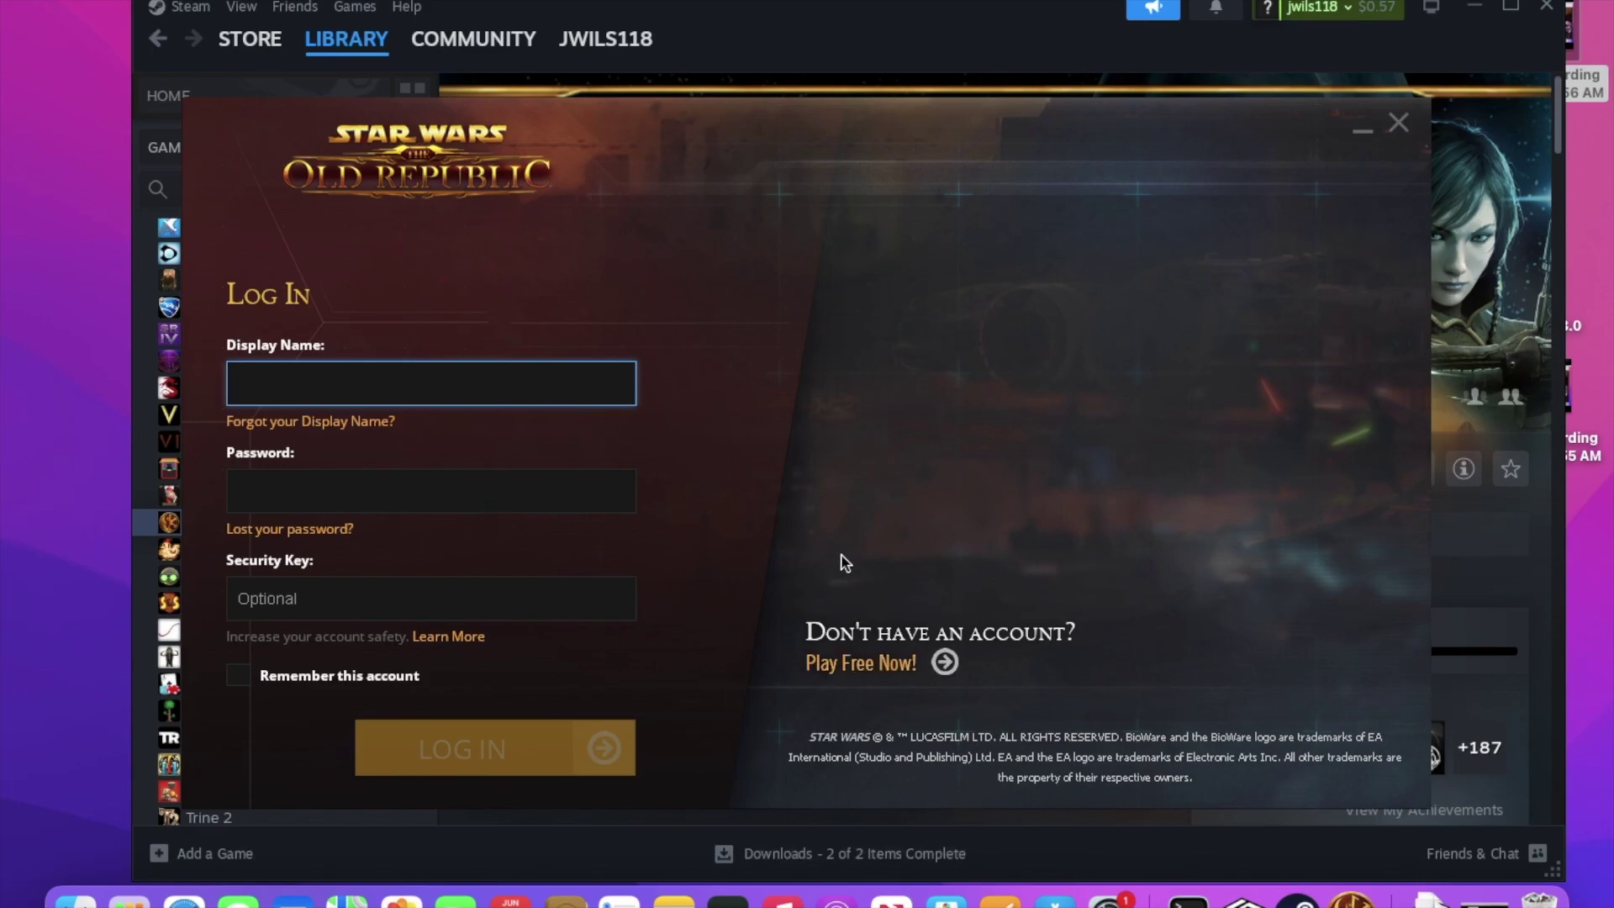
Log in to the SWTOR launcher and accept the end user license agreement.
click(882, 677)
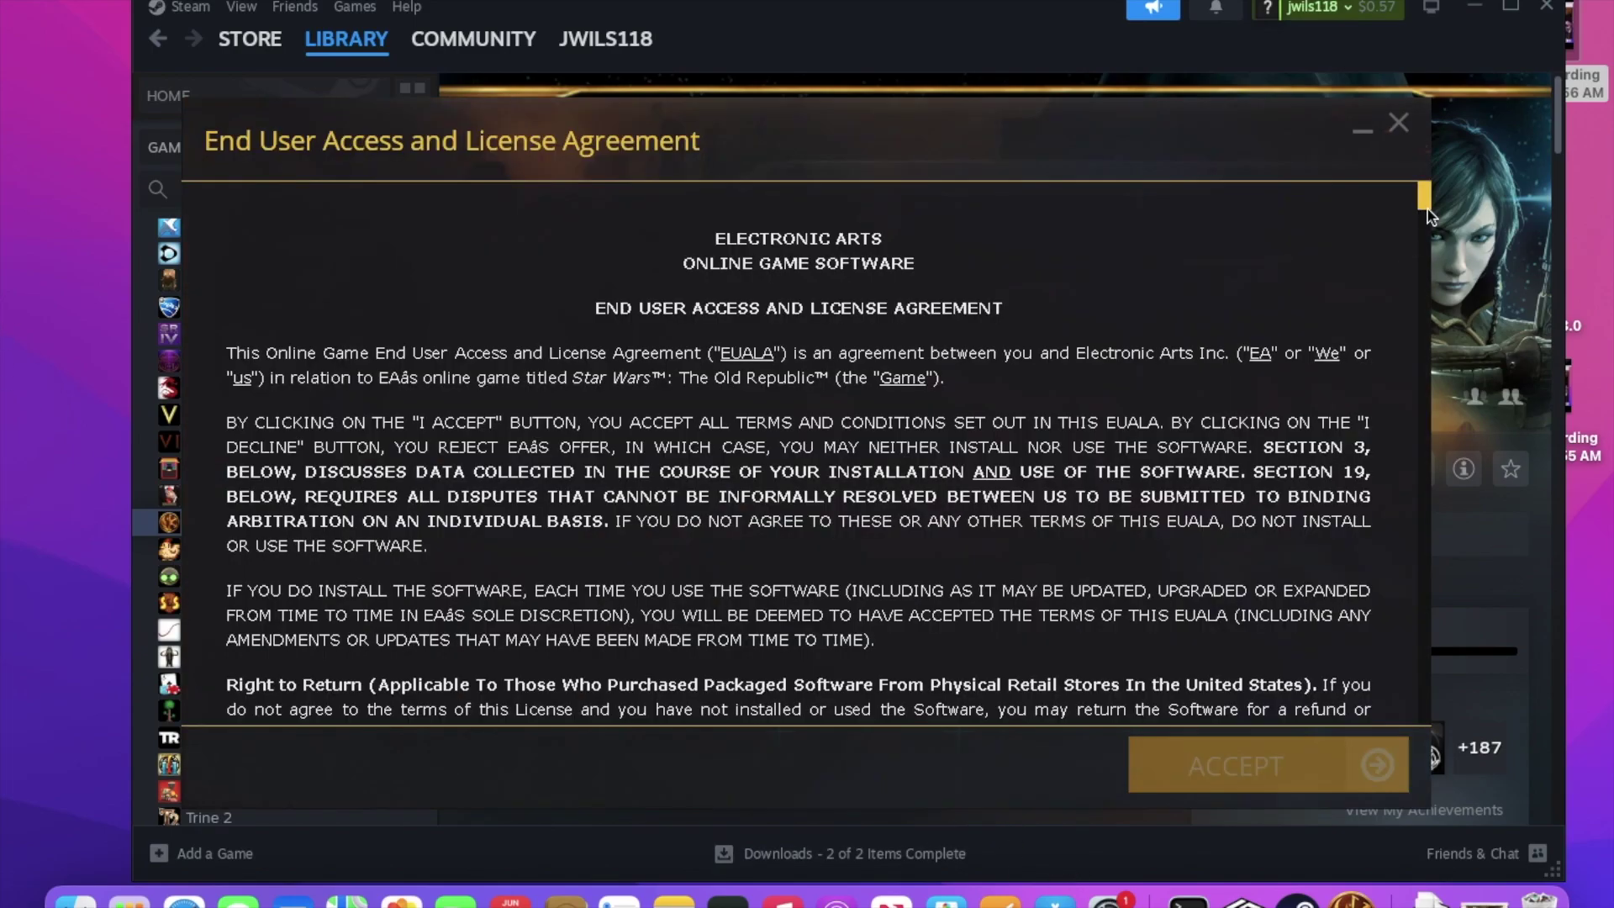
drag(1428, 209, 1453, 833)
click(1230, 753)
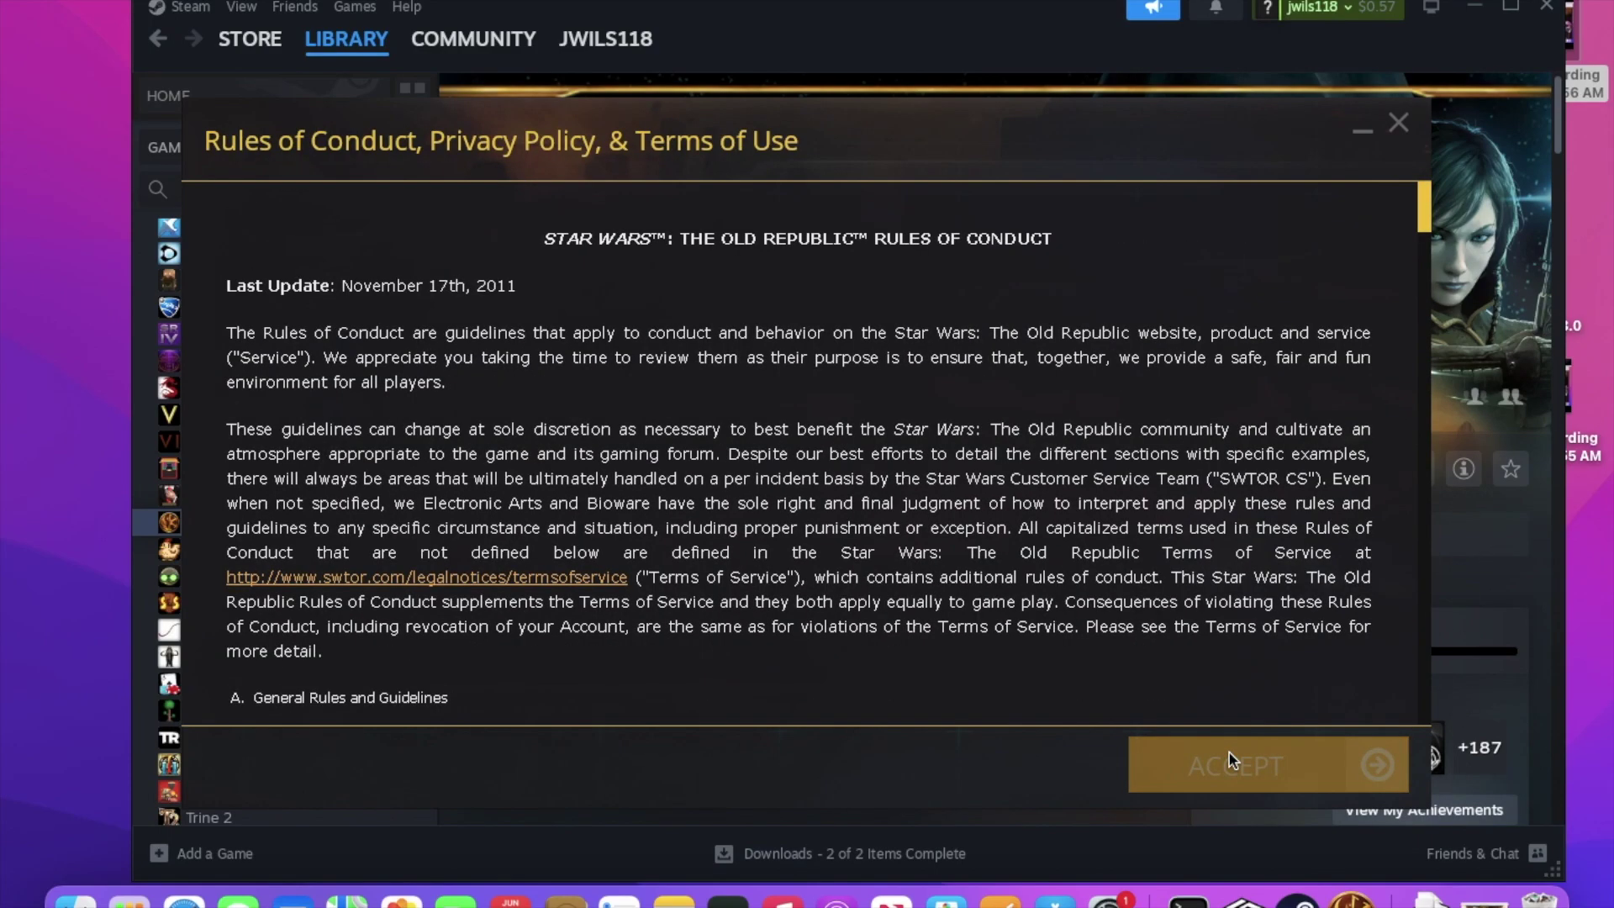
drag(1426, 237, 1400, 773)
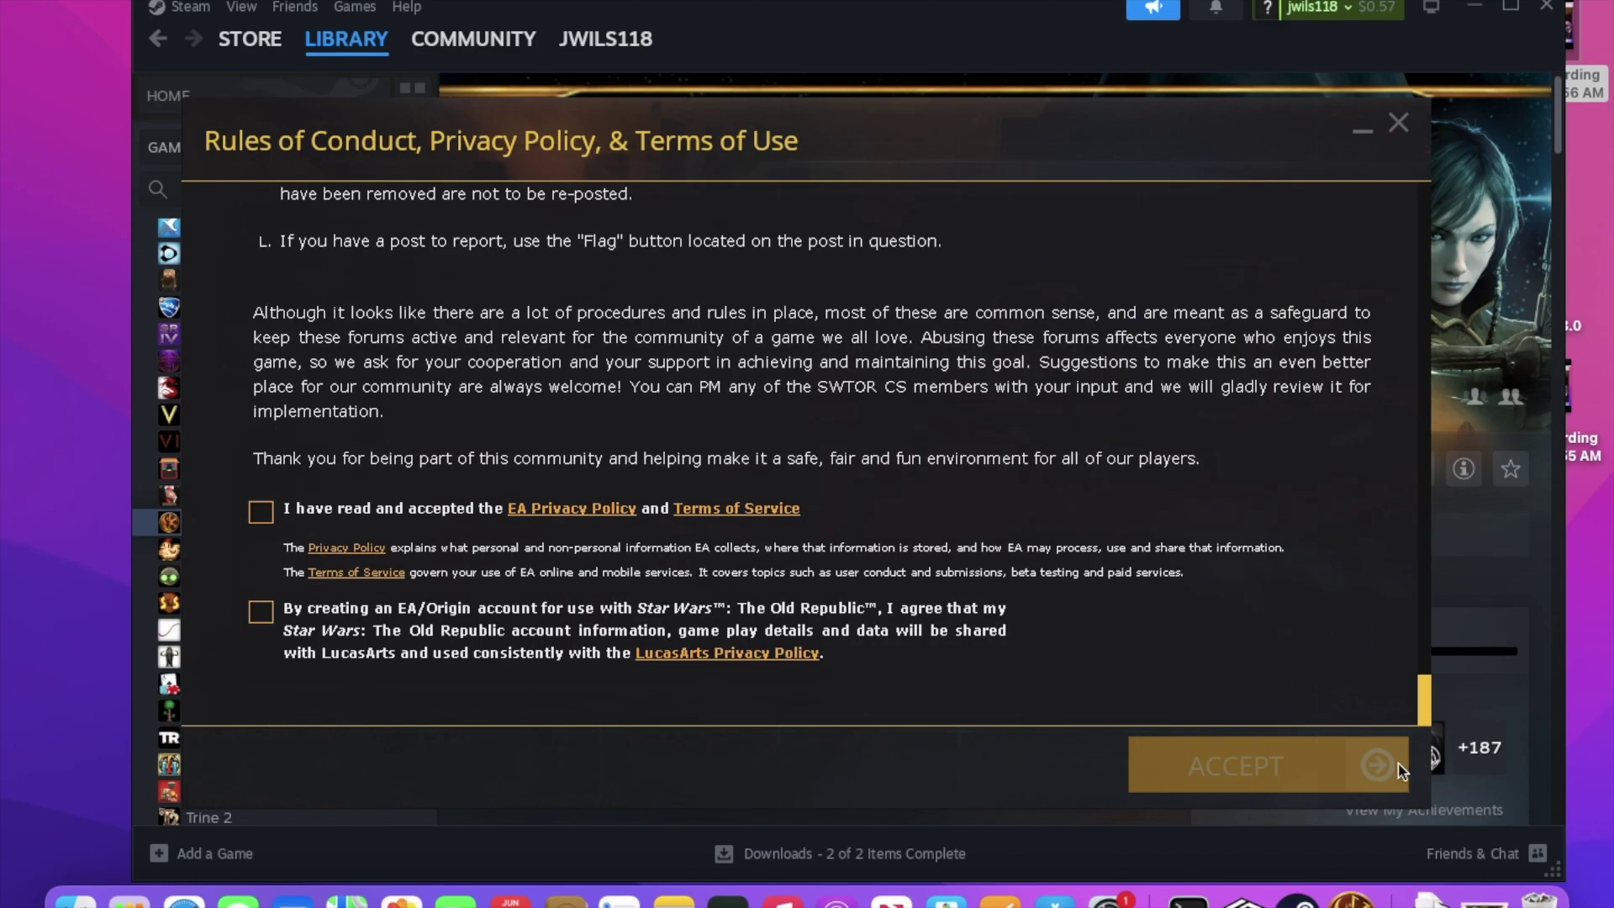
Confirm the EA privacy policy and LucasArts data-sharing checkboxes and accept the Rules of Conduct.
click(262, 513)
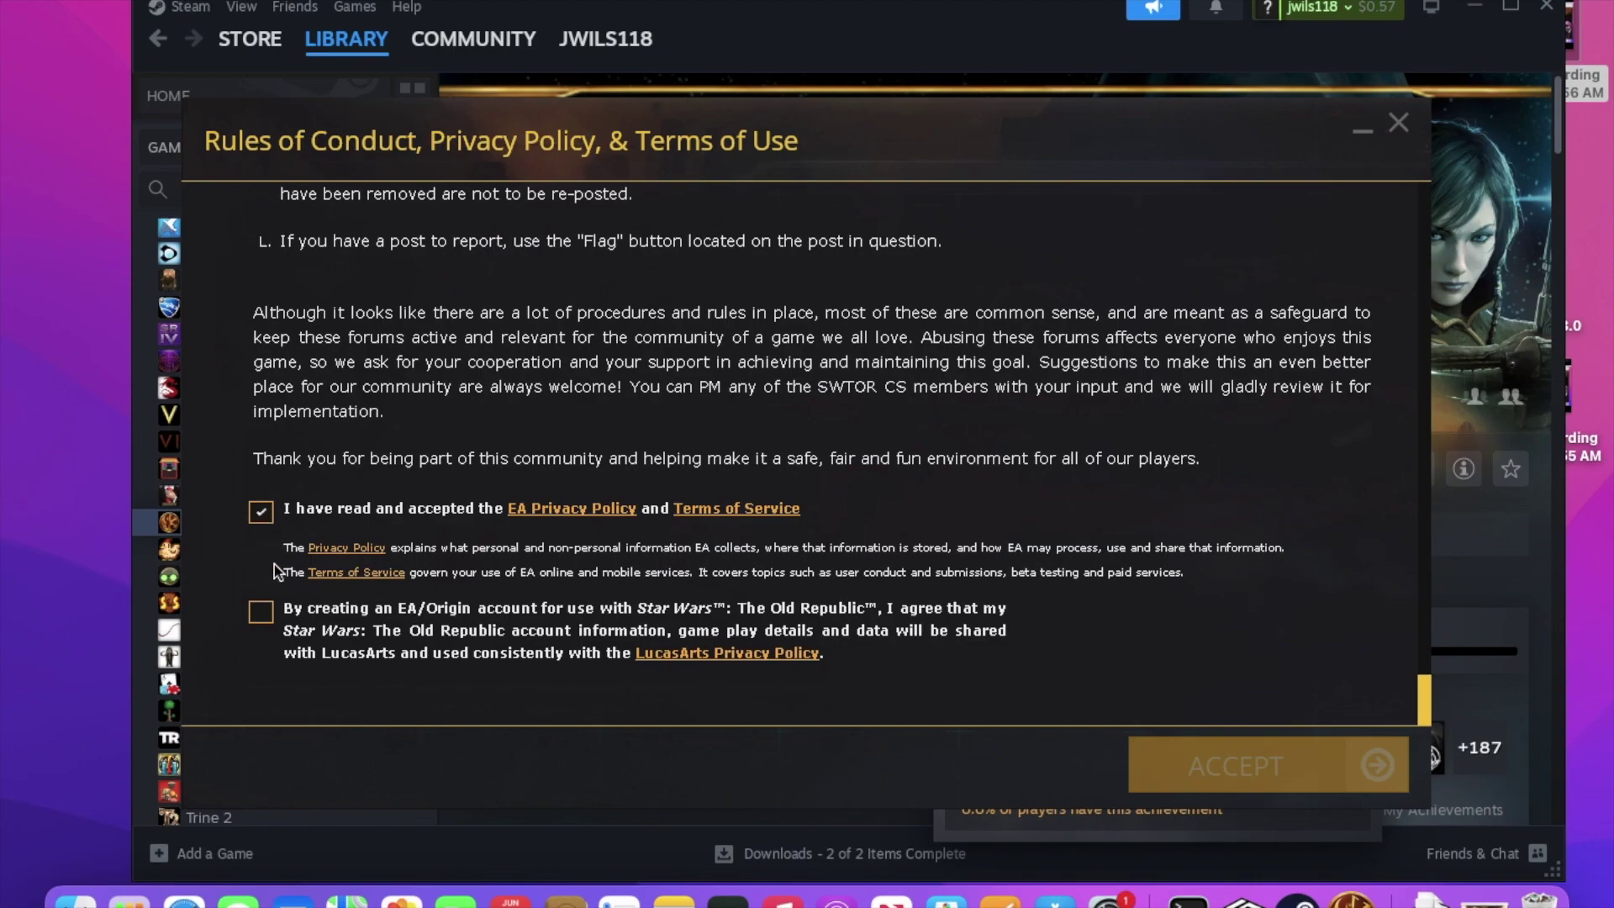
click(261, 613)
click(1274, 772)
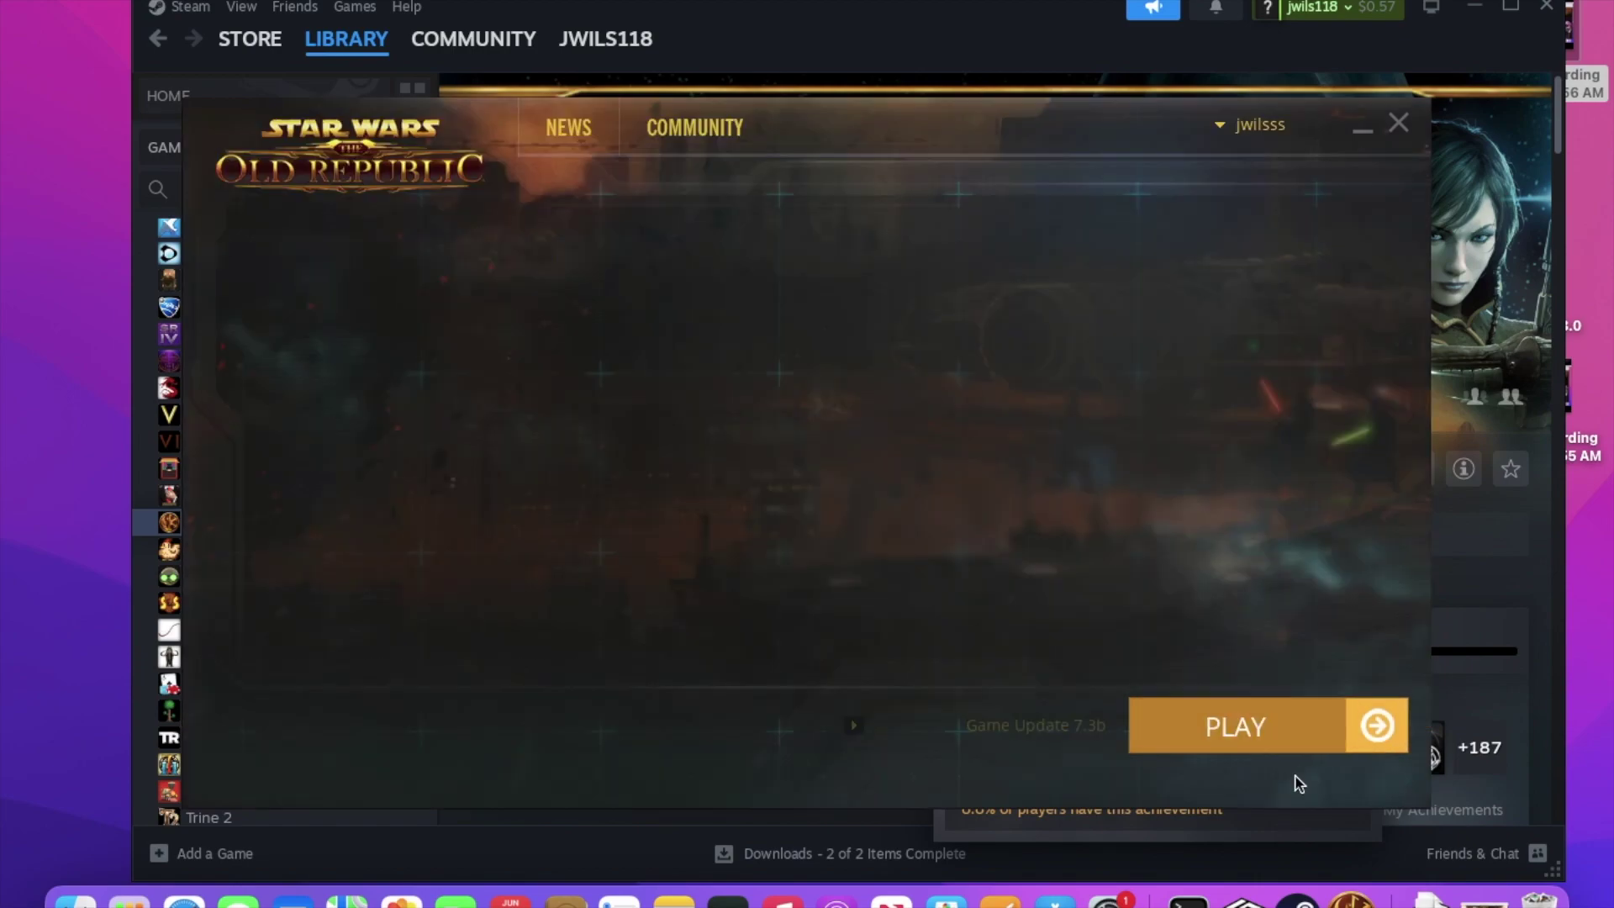